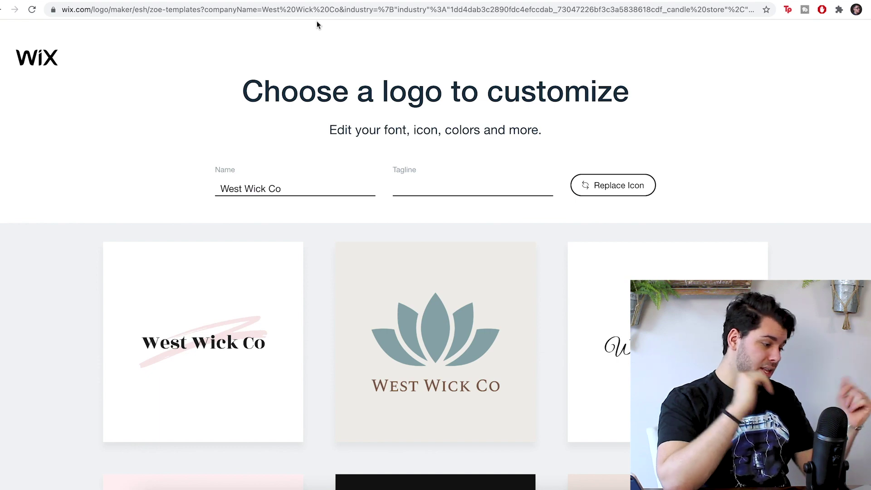
Browse the logo templates for West Wick Co and look through the color palettes of the dark green design
scroll(317, 25, down, 2)
scroll(388, 181, down, 5)
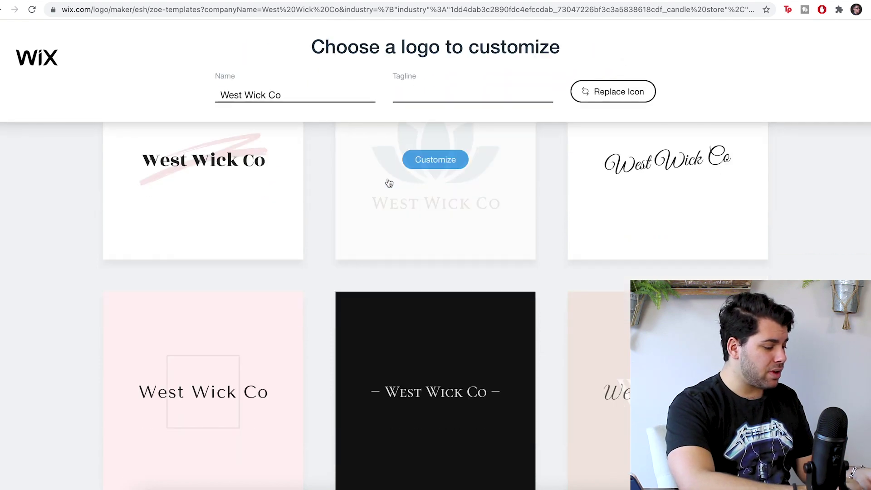
scroll(40, 296, up, 2)
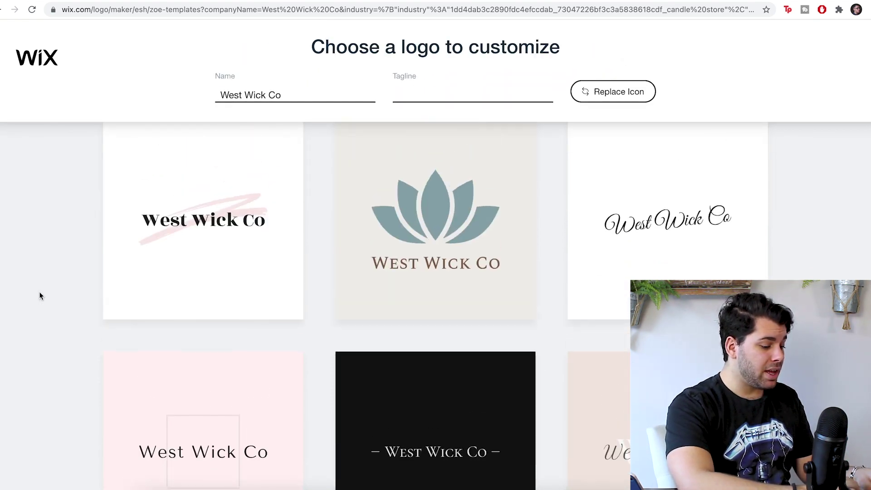
scroll(39, 296, up, 2)
scroll(40, 296, down, 2)
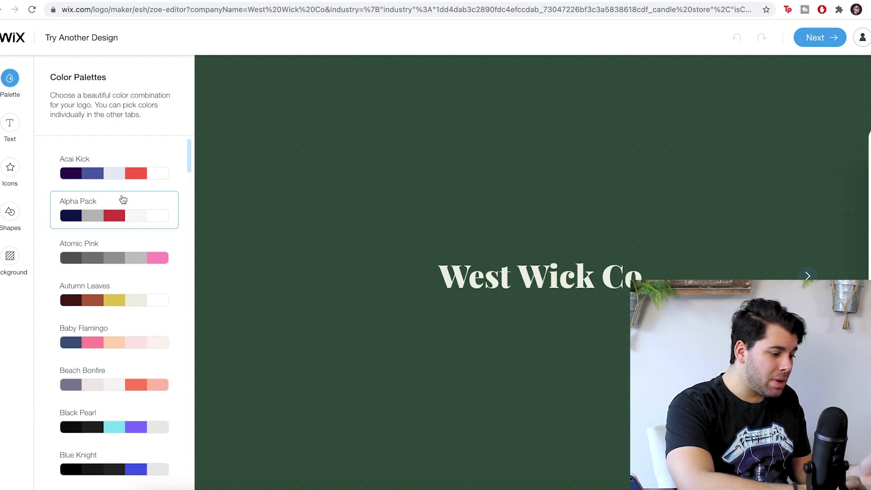
scroll(150, 334, down, 2)
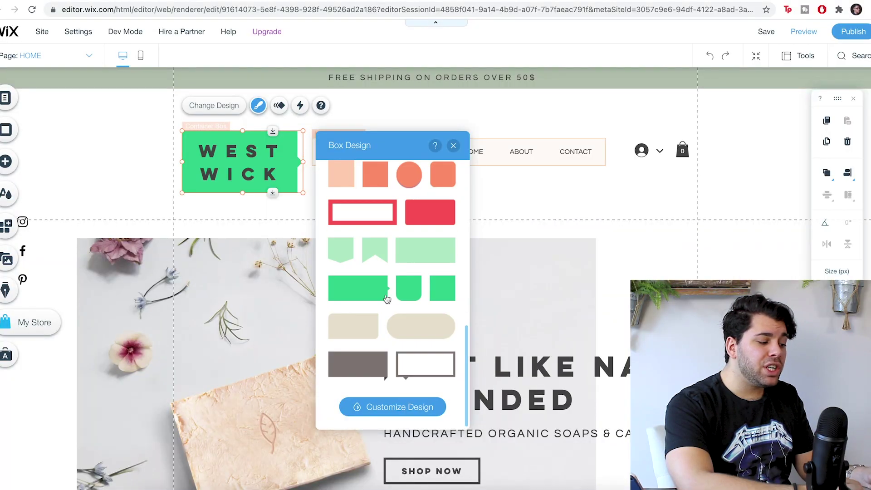
Choose a different box design for the WEST WICK logo container in the header and open its design customization
scroll(386, 299, up, 1)
scroll(387, 299, down, 1)
scroll(387, 298, up, 2)
scroll(387, 299, up, 5)
click(359, 205)
click(391, 408)
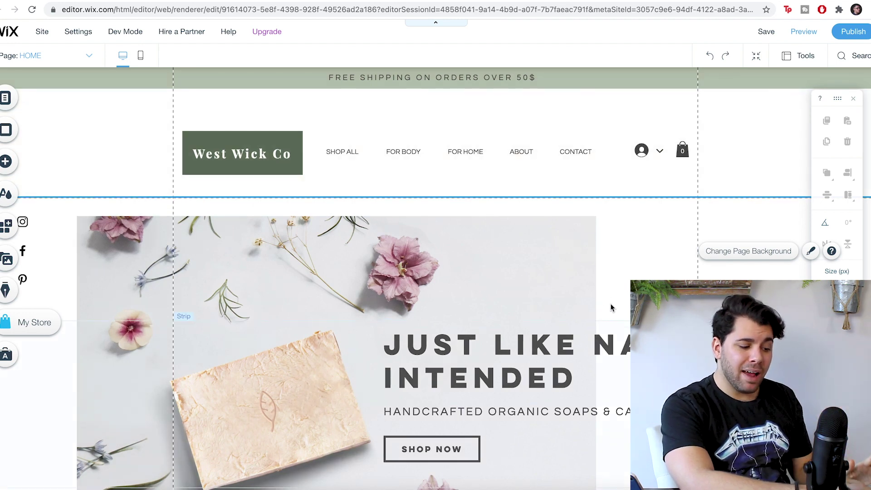
Save the site changes and dismiss the publishing dialog without publishing
click(767, 32)
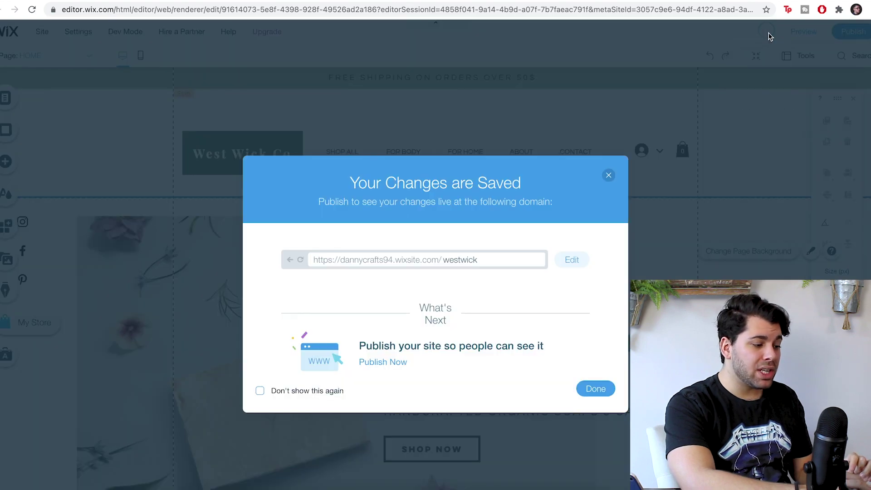
click(596, 390)
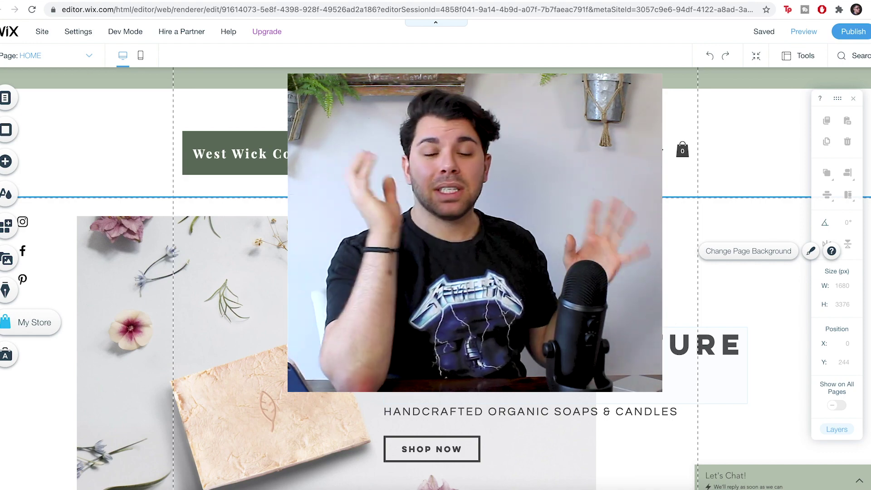
scroll(567, 345, down, 1)
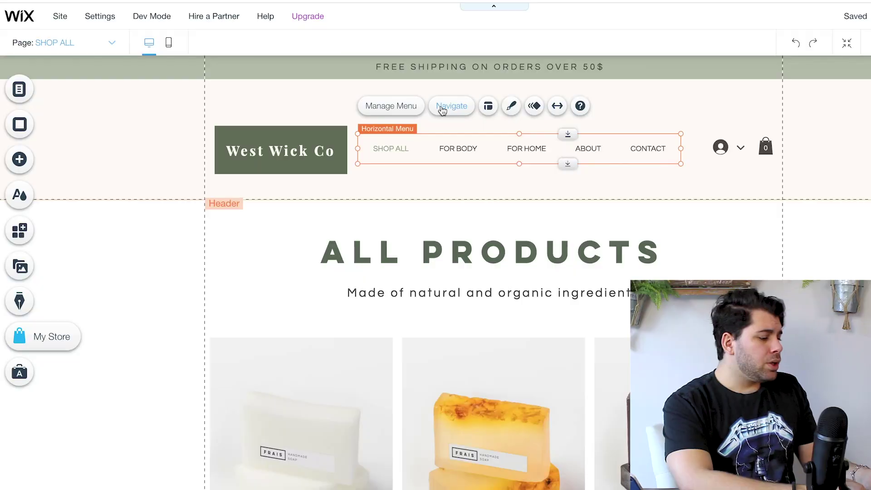
Open product management from the shop gallery on the SHOP ALL page and start a new physical product
click(441, 107)
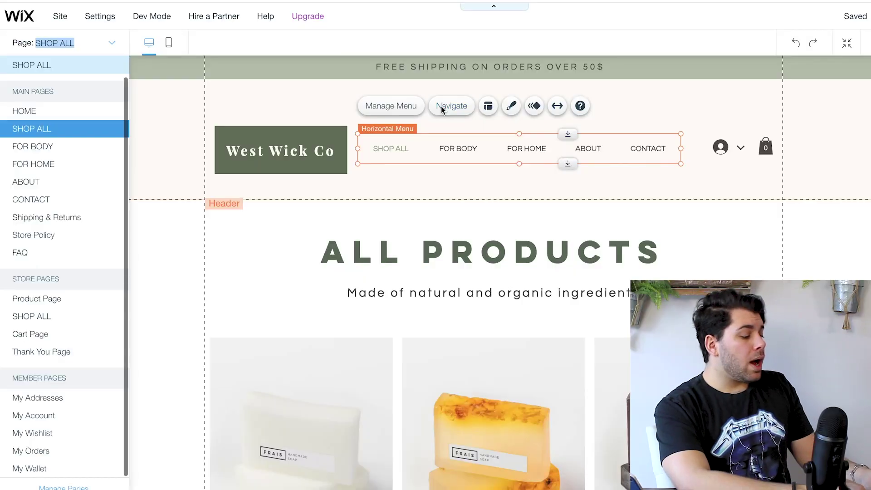
click(39, 135)
scroll(230, 348, down, 3)
click(243, 282)
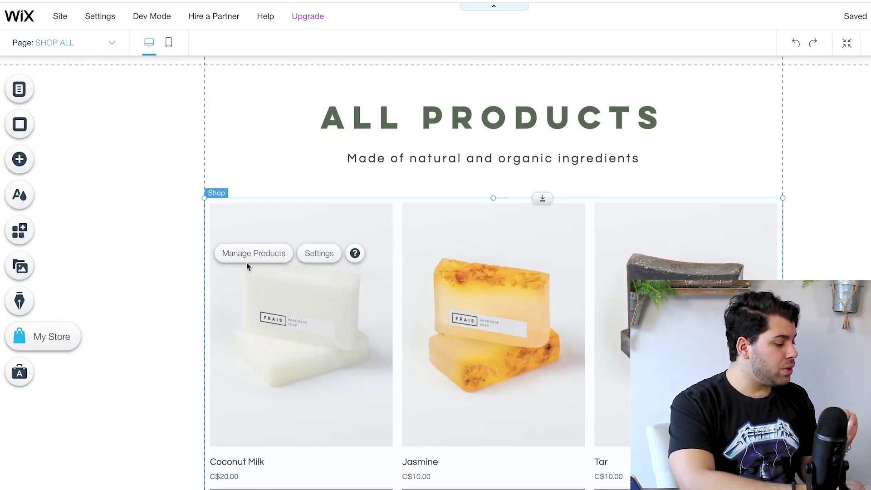
click(247, 255)
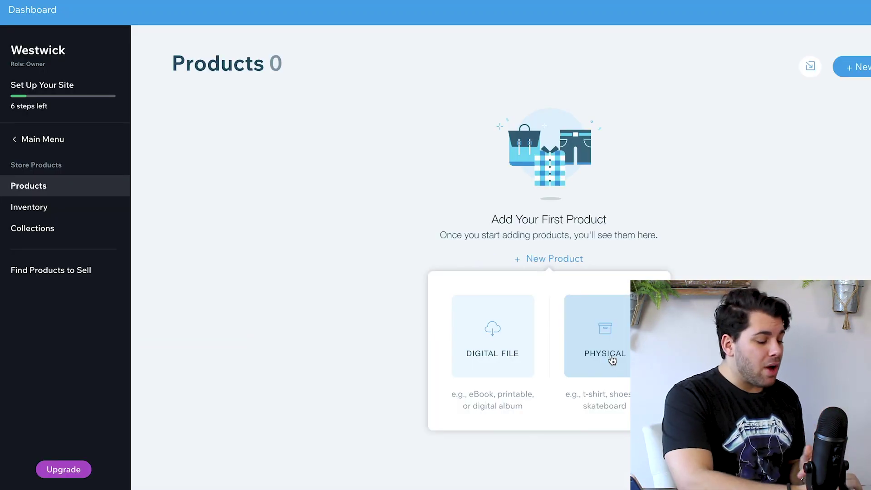
click(612, 358)
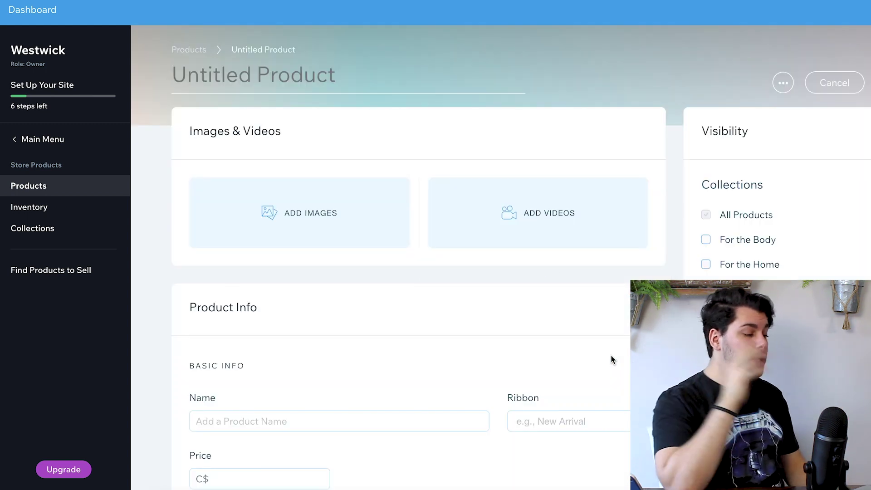
Upload 0974D82F-D102-4A47-8F9B-185DBCE90091.JPG and 44B6F419-1B28-4787-BE89-EEACD6FB2E94.JPG from the LargeWhiteLuxury folder for the product's images
click(278, 195)
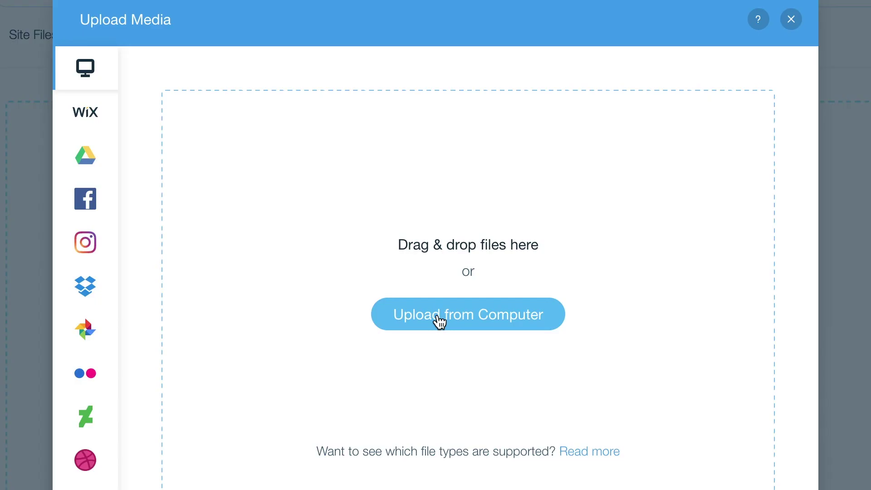
click(440, 322)
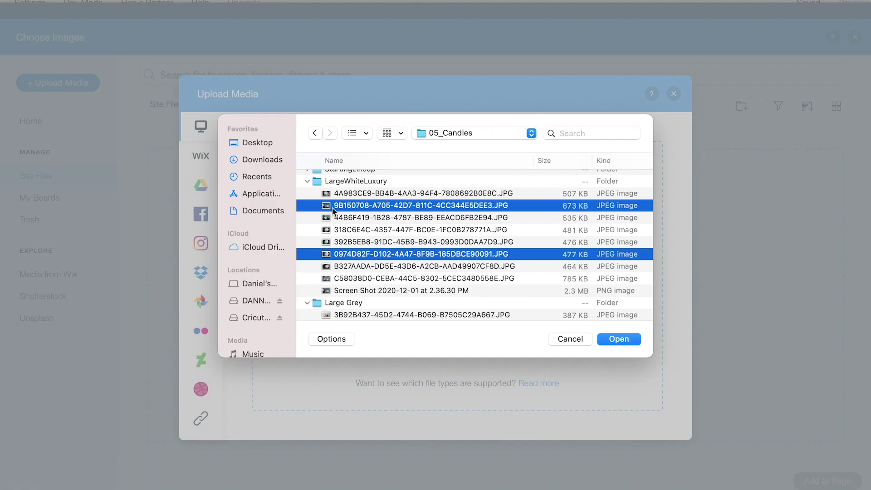
super+click(332, 218)
super+click(332, 218)
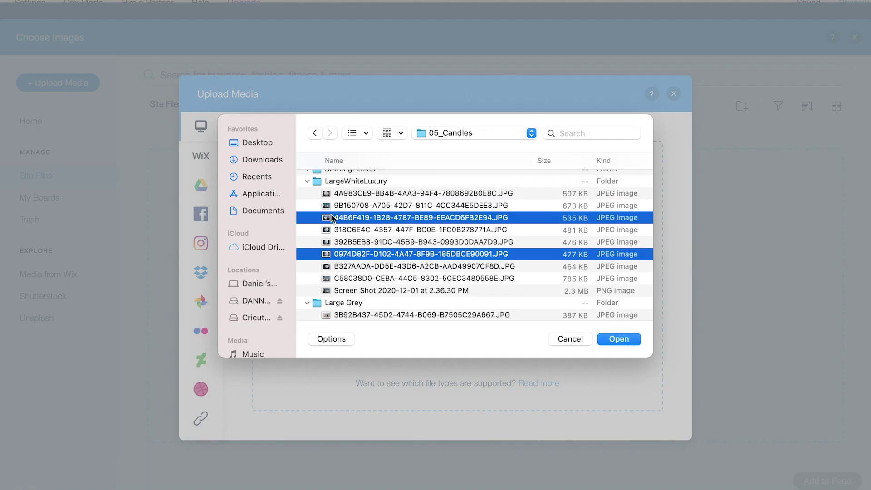
key(Return)
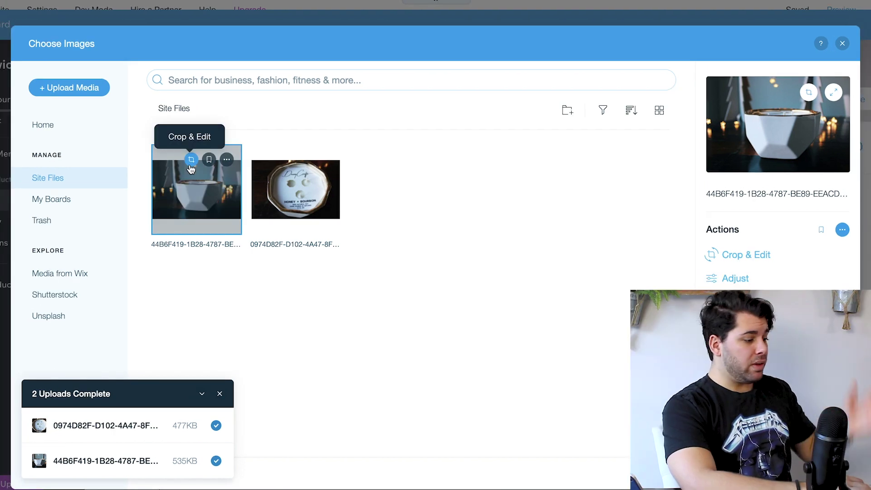
Crop the side-view photo of the white candle to a centered 1:1 ratio, save it, and move the uncropped original to the trash
click(189, 165)
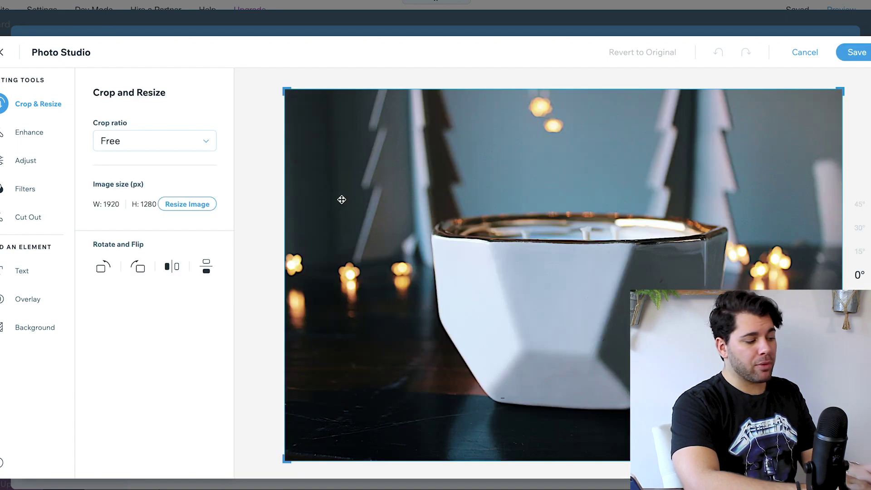
drag(286, 89, 366, 79)
click(207, 142)
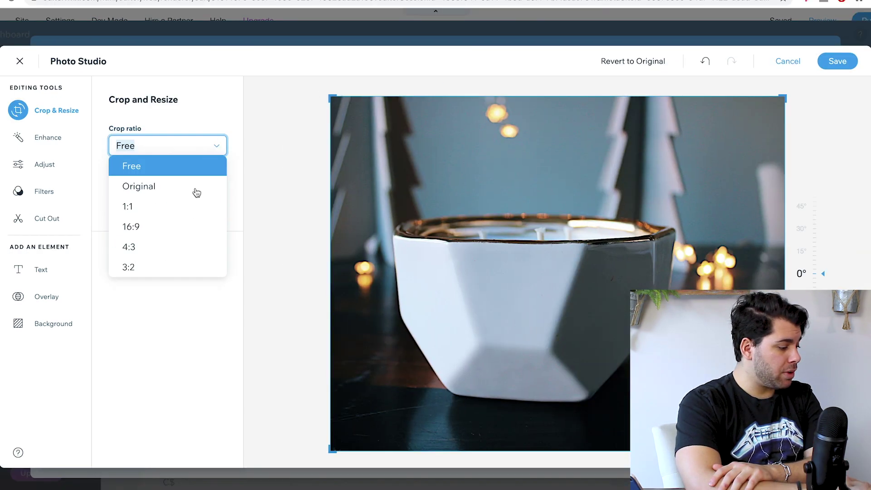
click(174, 213)
drag(492, 222, 511, 223)
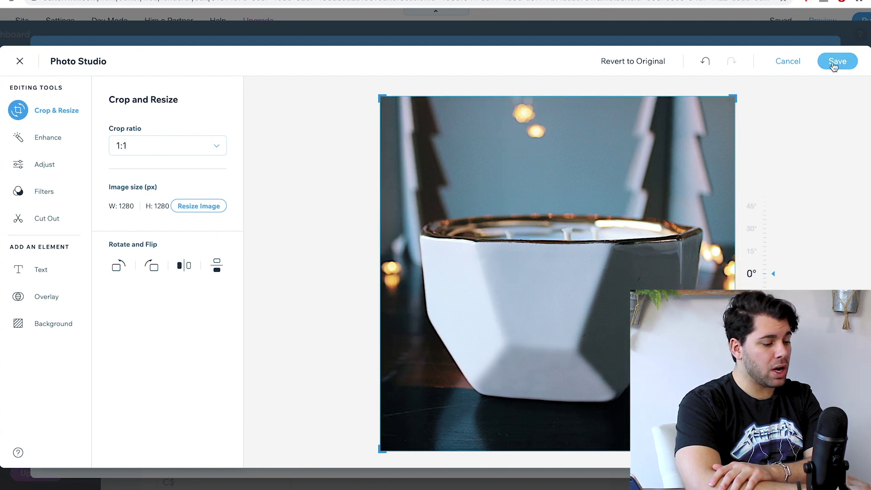
click(838, 61)
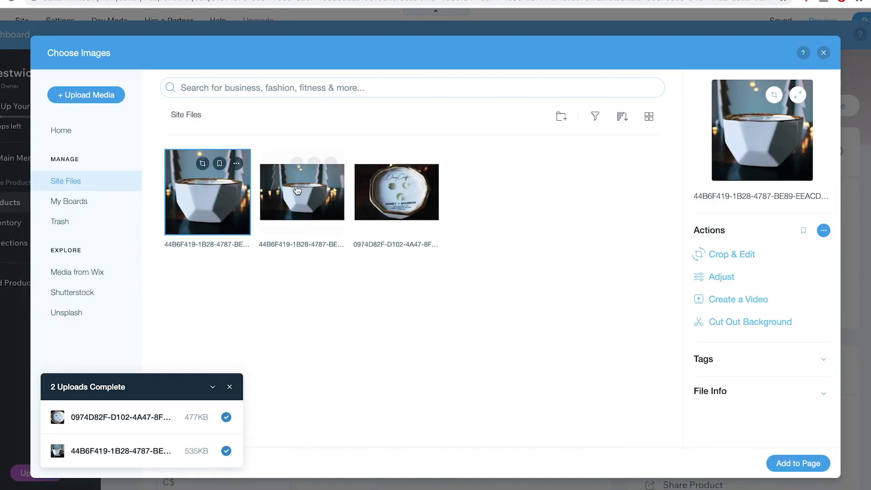
click(331, 164)
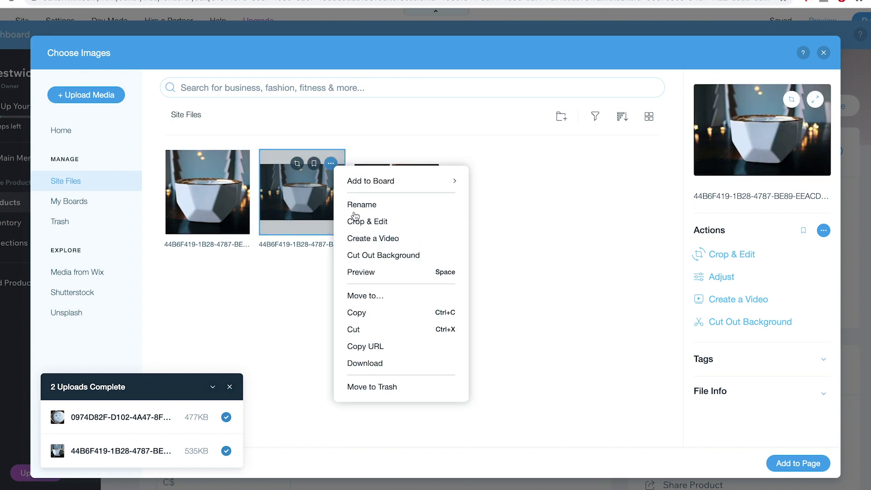
click(370, 388)
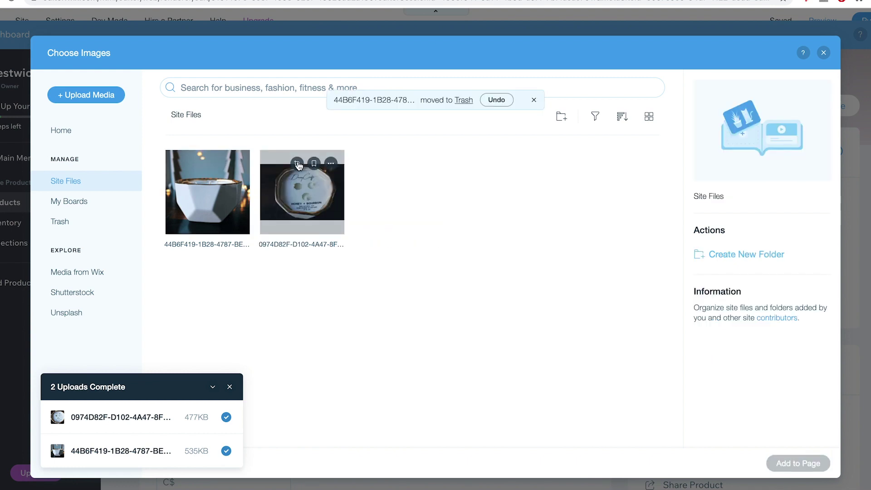
Crop the top-view Honey + Bourbon label photo to a 1:1 ratio and save it
click(297, 164)
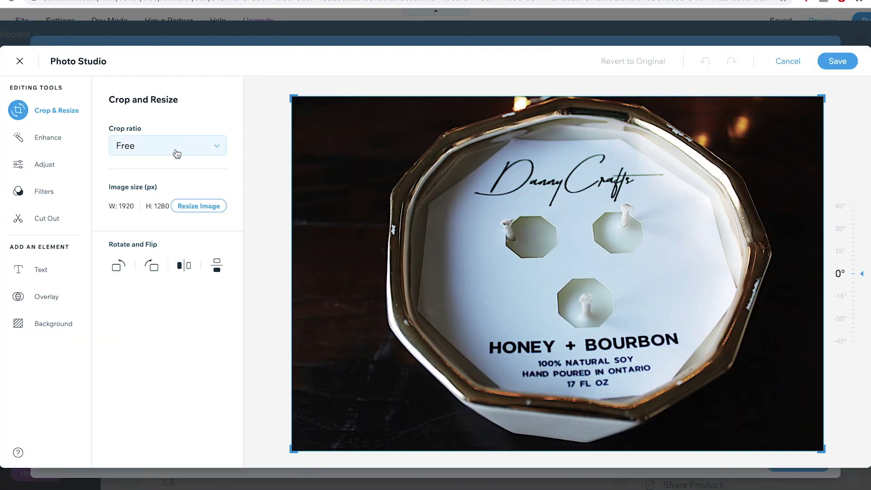
click(174, 149)
click(171, 205)
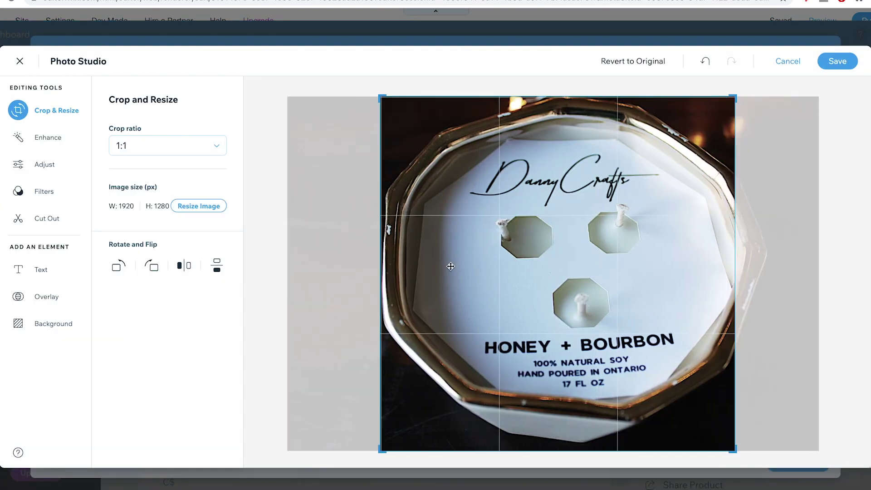
click(833, 61)
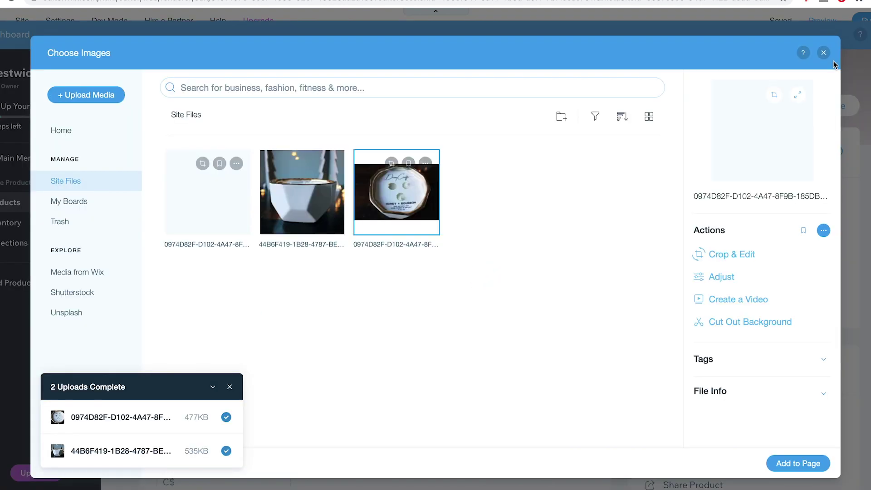
Move the uncropped label photo to the trash and add both square candle photos to the product
click(425, 164)
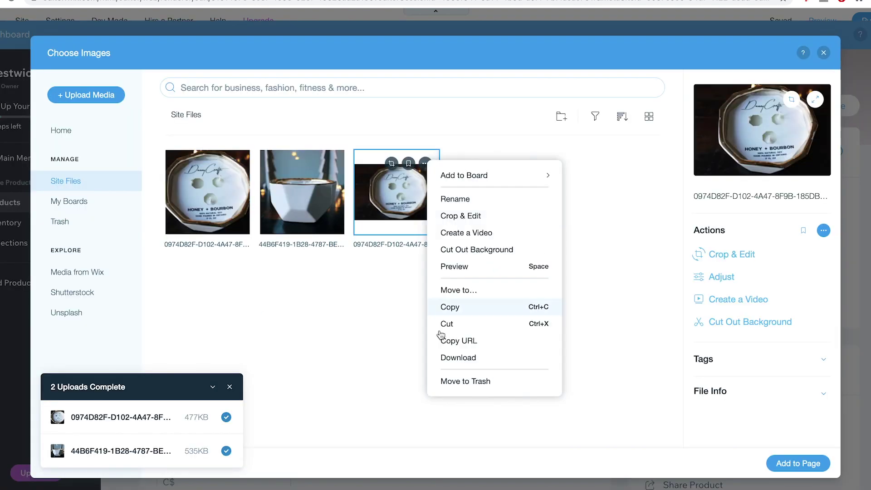
click(461, 383)
drag(302, 195, 184, 199)
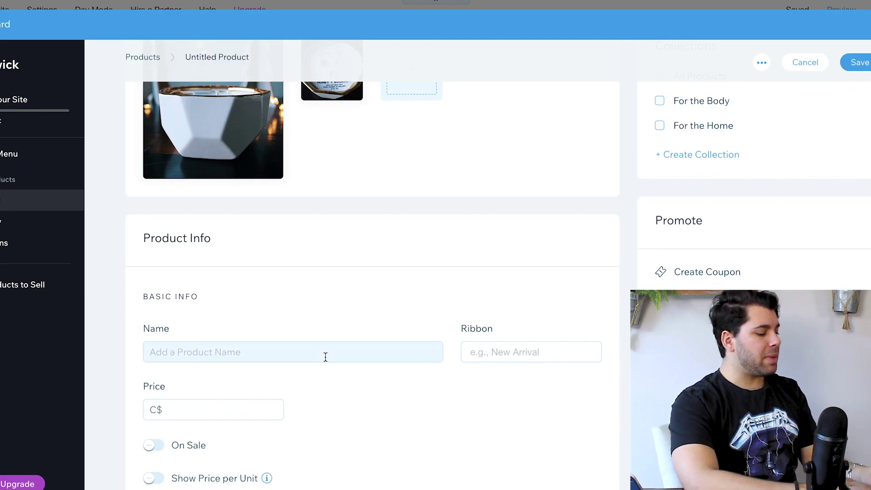
Name the product Honey and Bourbon and set its price to C$50
click(325, 355)
text(Honey and Bourbon)
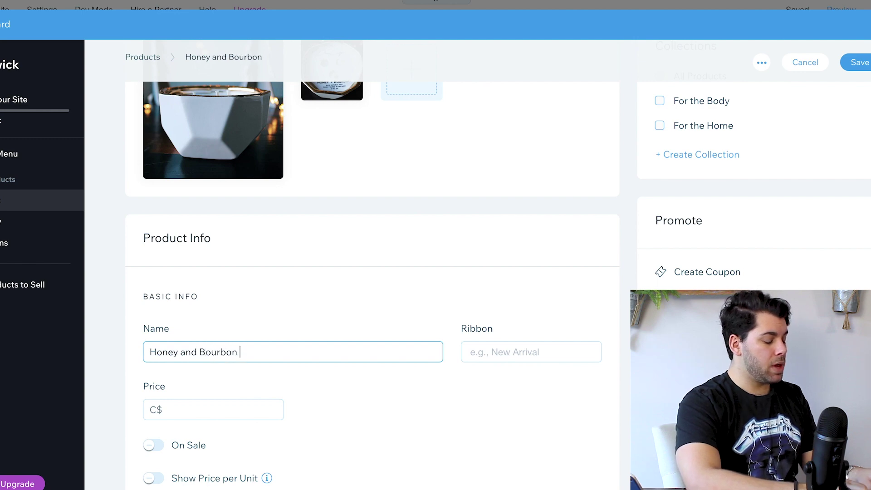
scroll(372, 272, down, 2)
click(213, 321)
scroll(325, 320, down, 2)
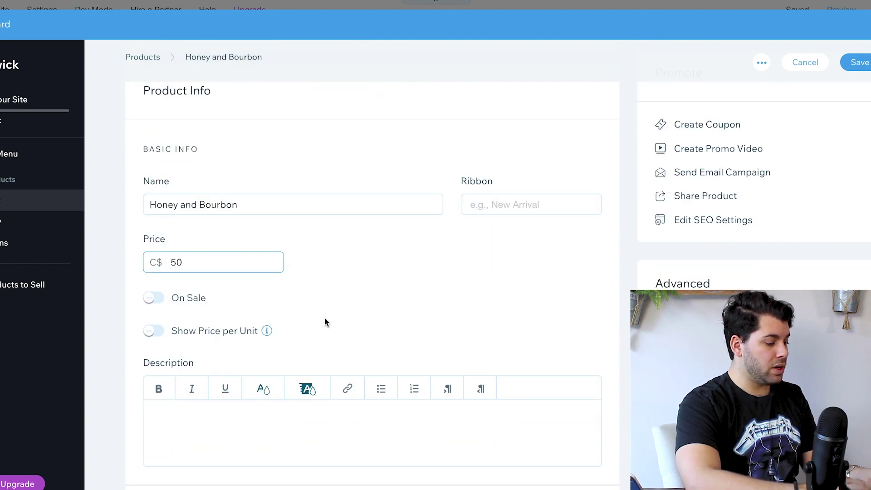
scroll(272, 304, down, 1)
click(154, 291)
click(155, 292)
scroll(199, 310, down, 1)
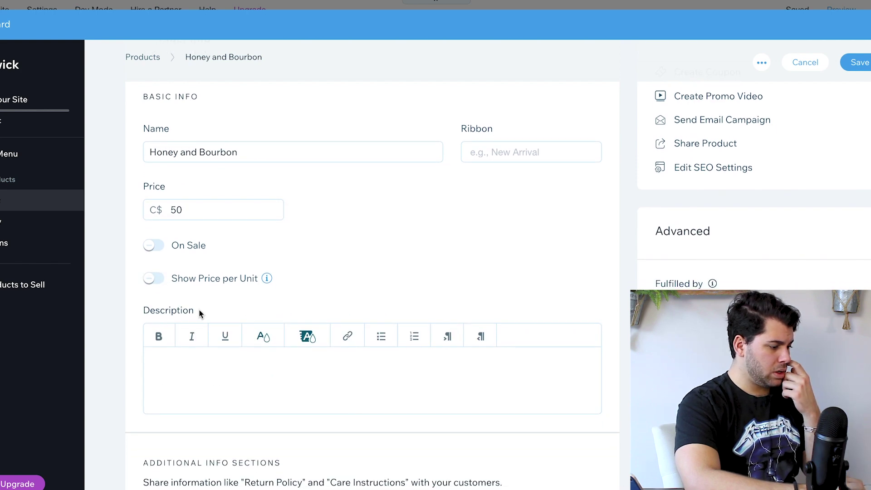
Describe the product as "Large white luxury candle, smells sweet and luxurious with it's honey and bourbon scent." and assign it to For the Home
scroll(200, 313, down, 1)
click(208, 358)
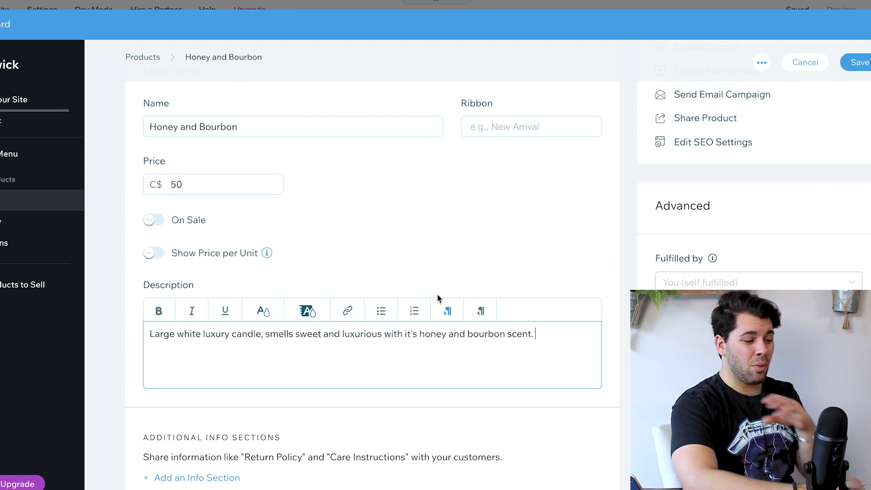
scroll(438, 295, up, 3)
scroll(437, 299, up, 5)
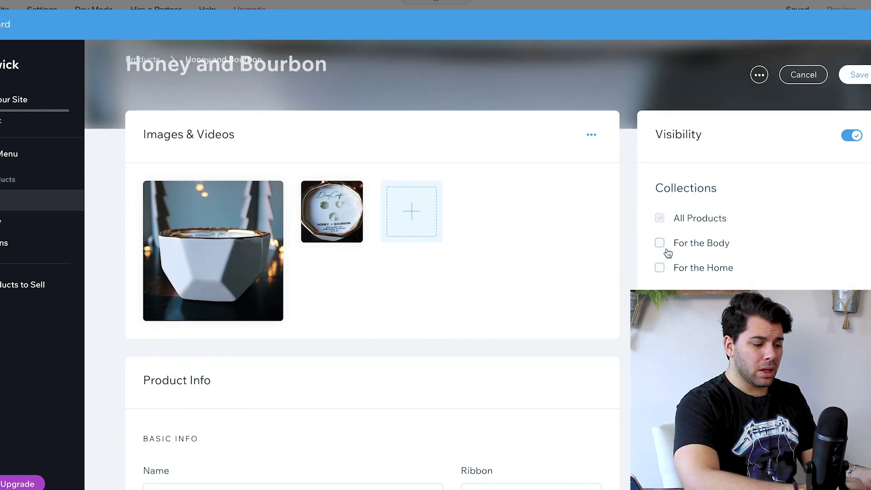
click(660, 269)
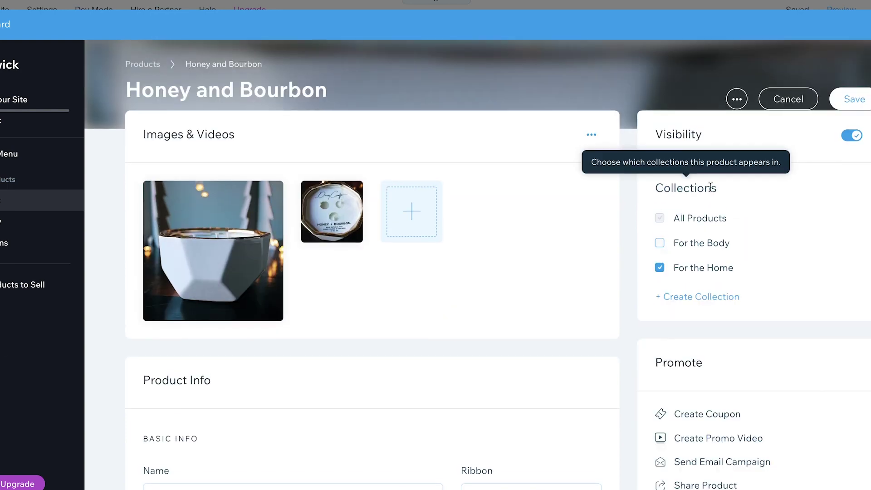
Turn on inventory tracking for the Honey and Bourbon product and set its inventory to 1
scroll(715, 200, down, 10)
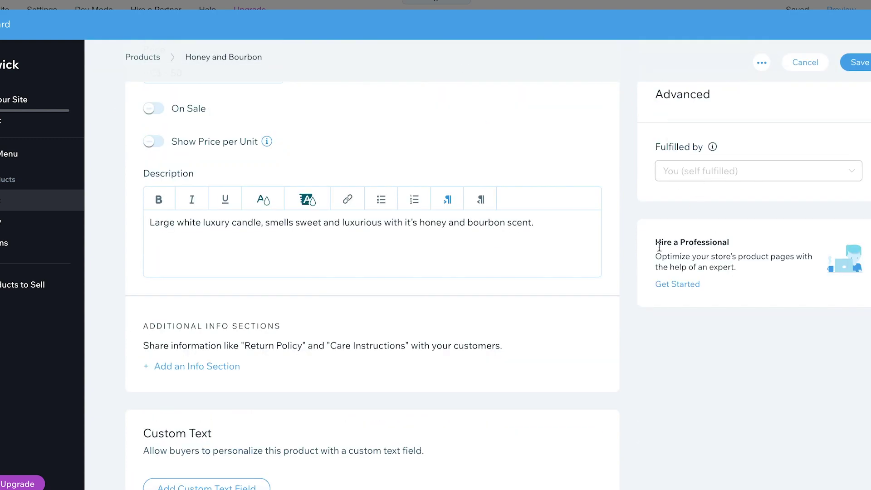
scroll(155, 291, down, 2)
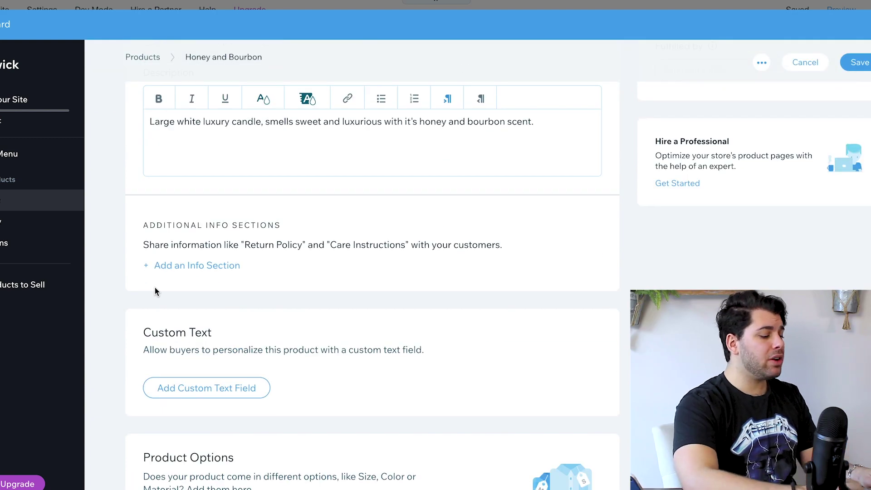
scroll(155, 291, down, 1)
scroll(155, 291, down, 2)
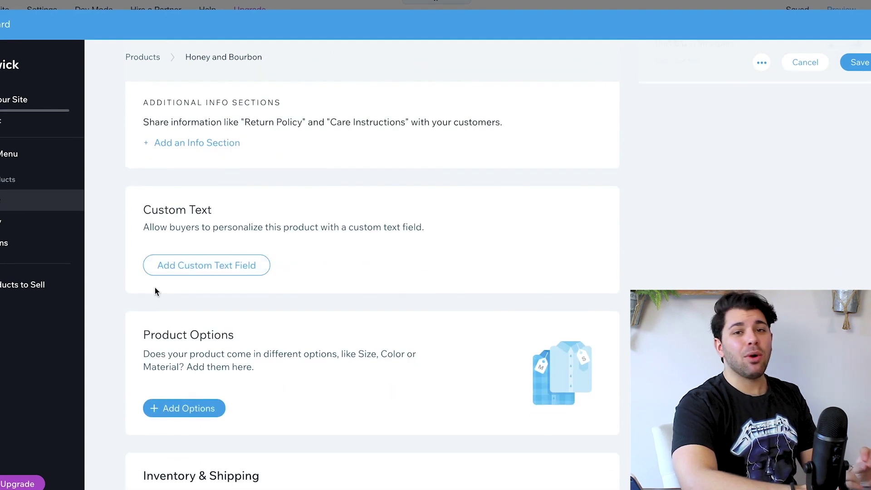
scroll(156, 292, down, 1)
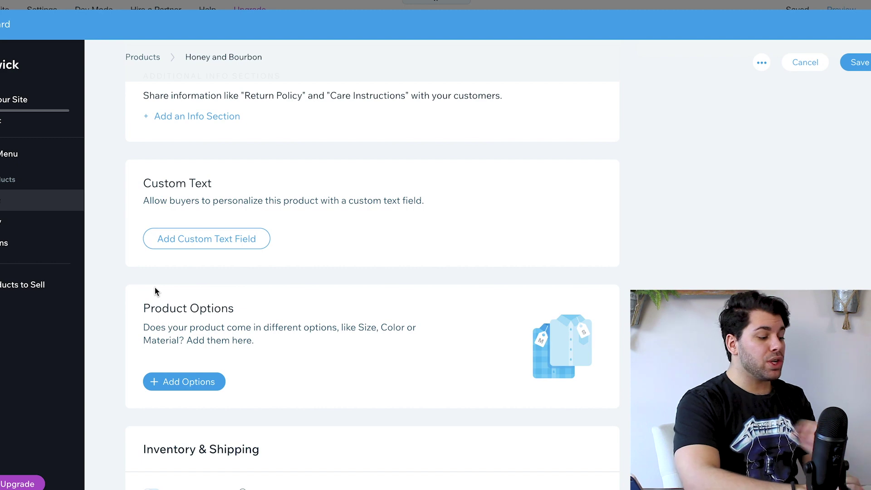
scroll(155, 292, down, 6)
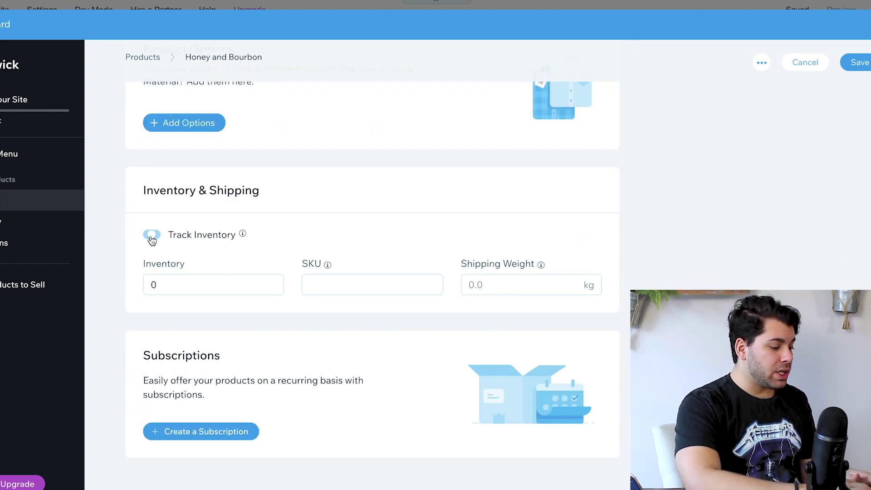
click(178, 285)
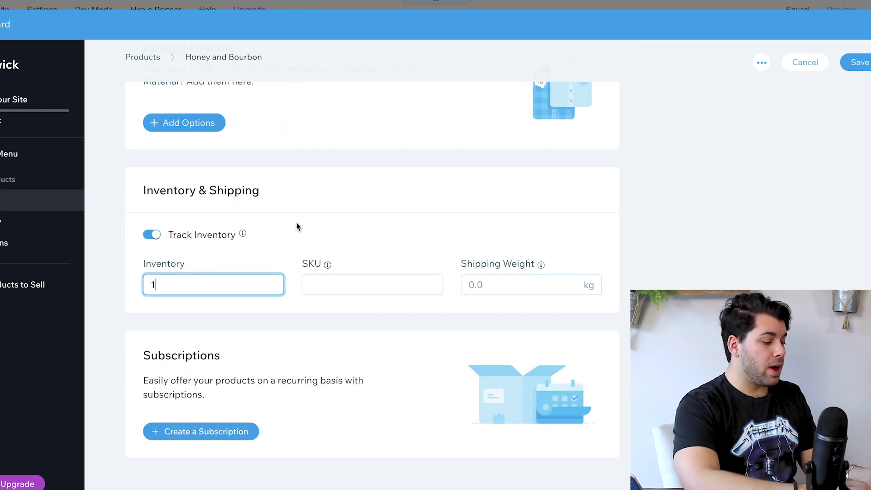
Set the Honey and Bourbon product's shipping weight to 1 kg
click(503, 293)
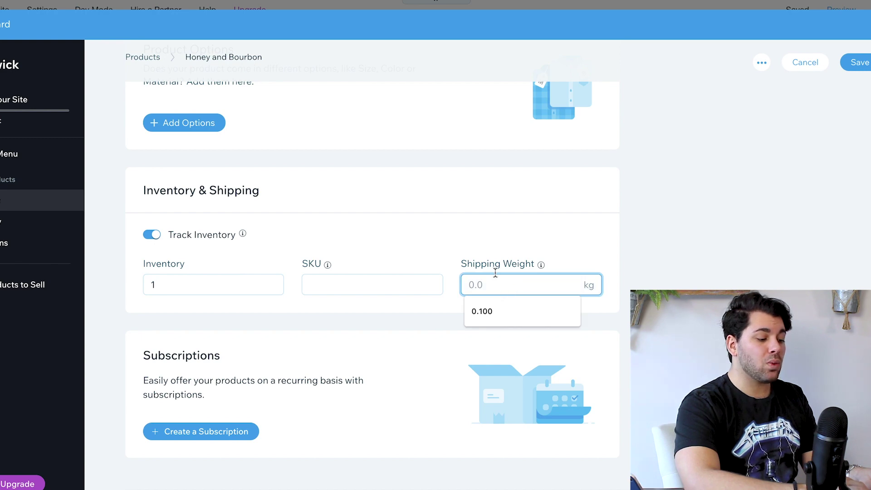
text(1)
click(486, 242)
scroll(489, 271, down, 1)
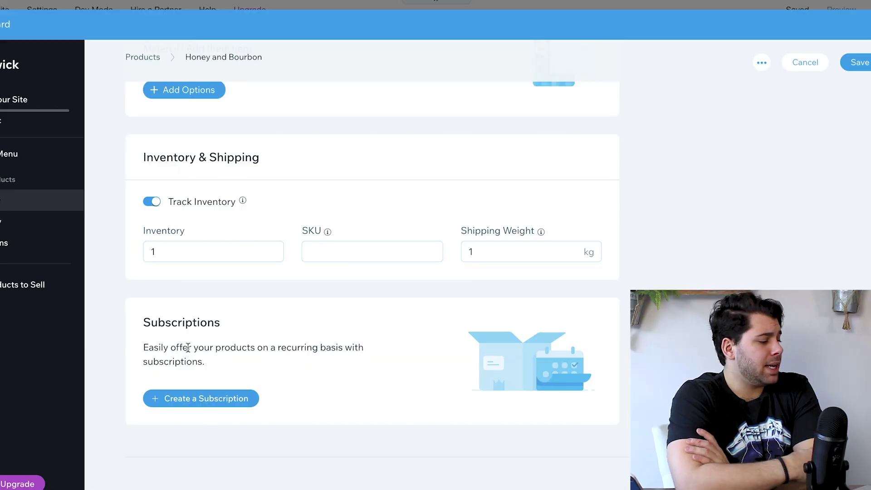
scroll(188, 347, up, 2)
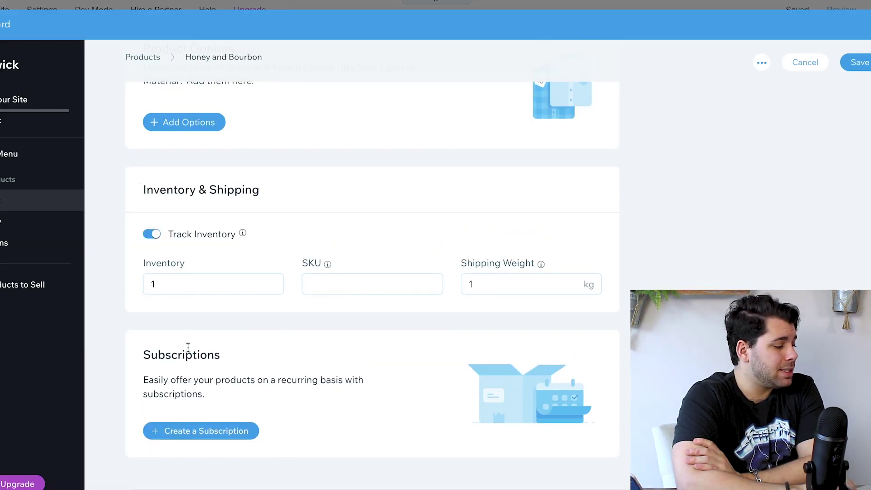
scroll(188, 347, down, 1)
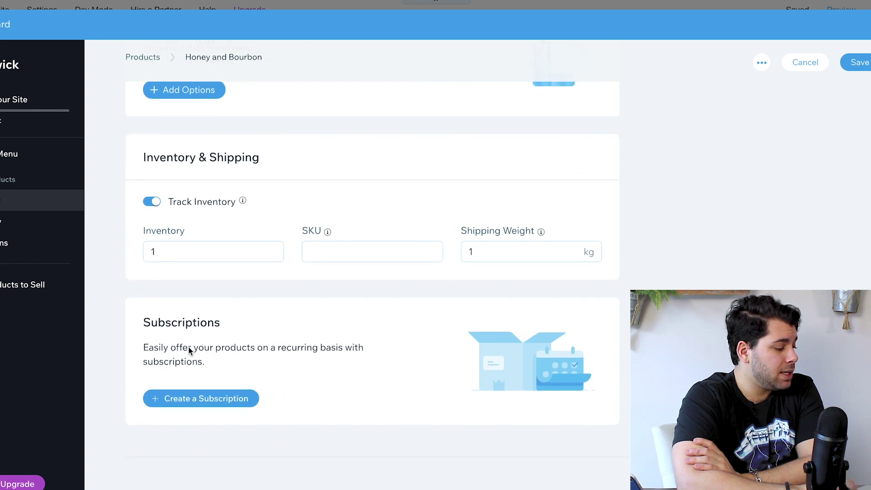
scroll(189, 346, up, 10)
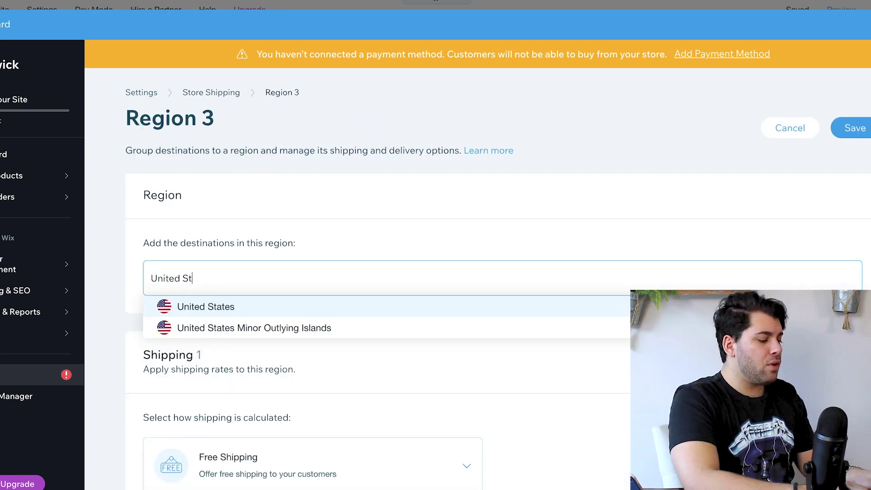
Add the United States as the destination of the new shipping region and calculate its shipping by Flat Rate
click(201, 308)
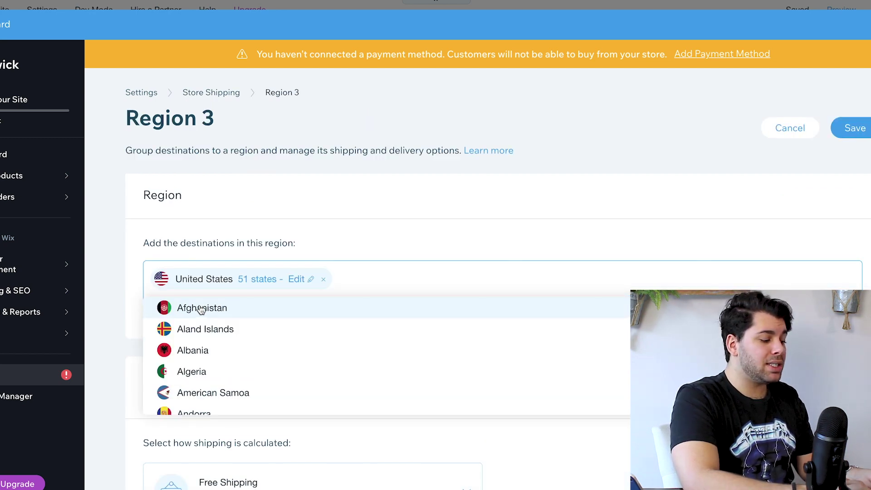
click(391, 223)
scroll(391, 225, down, 4)
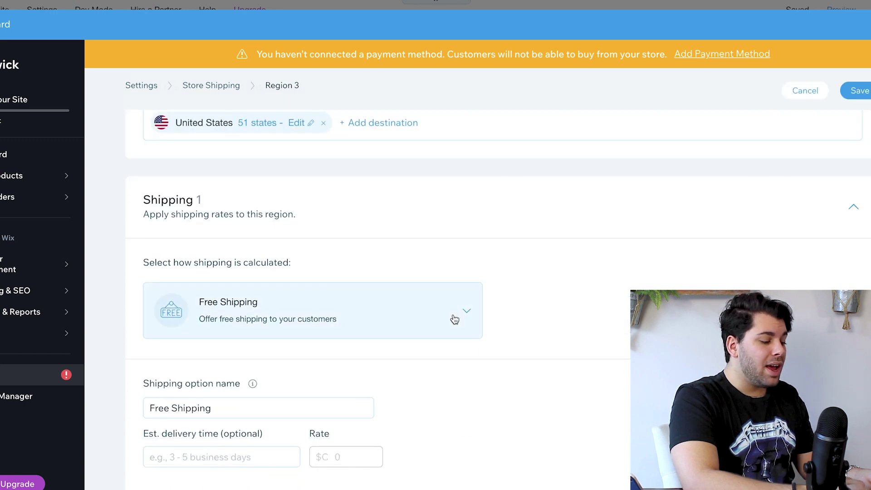
click(454, 320)
scroll(452, 330, down, 3)
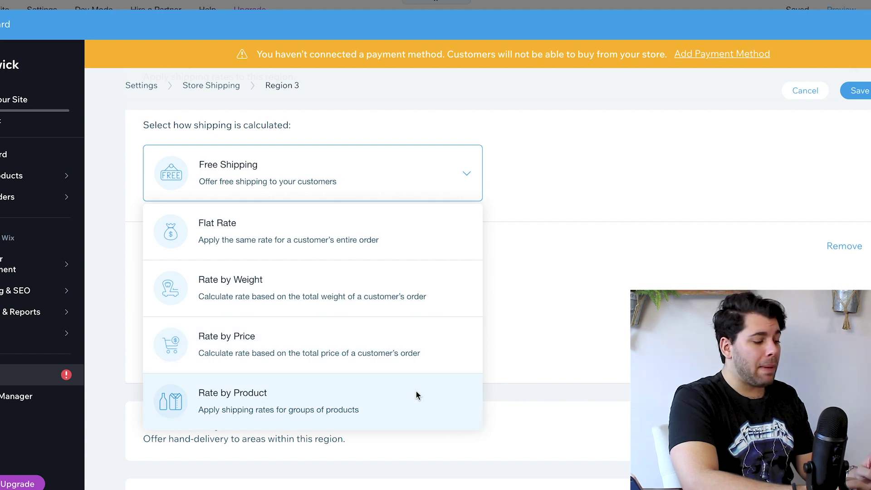
click(408, 232)
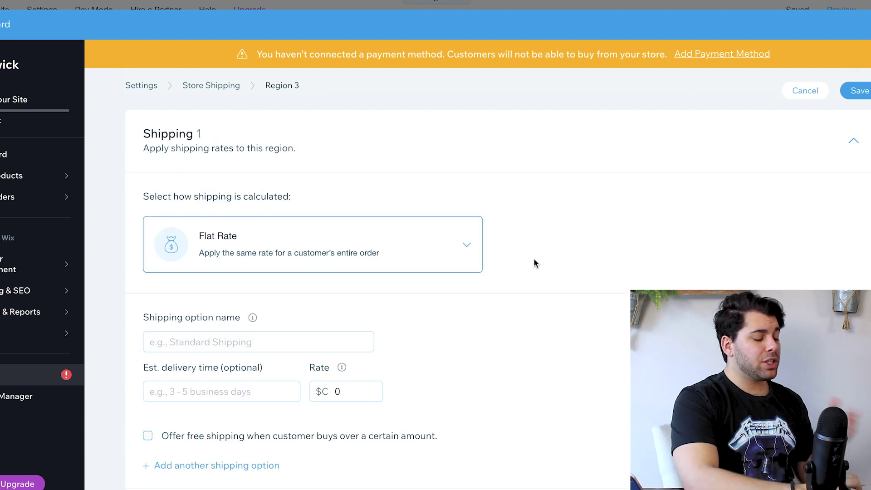
Name the flat-rate option "Standard US Shipping" with a $C 12 rate and an estimated delivery time of "7 - 14 Business Days"
scroll(534, 263, down, 1)
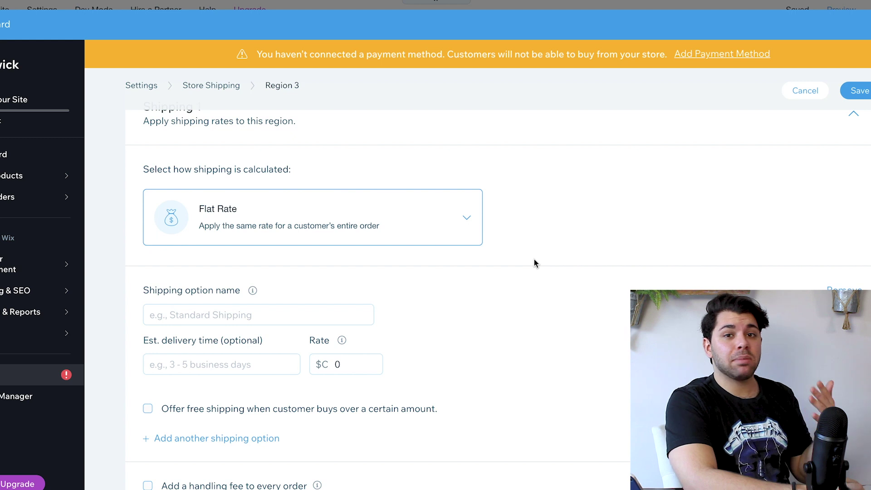
scroll(535, 261, down, 1)
scroll(535, 263, down, 1)
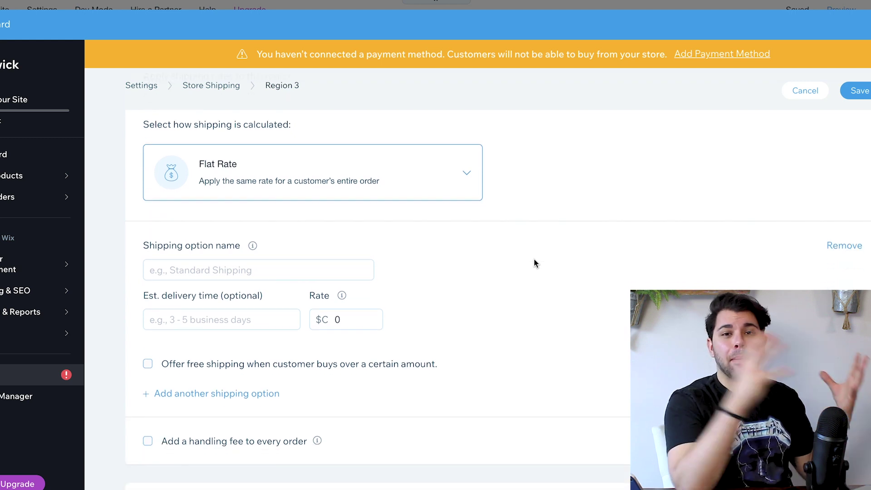
click(357, 323)
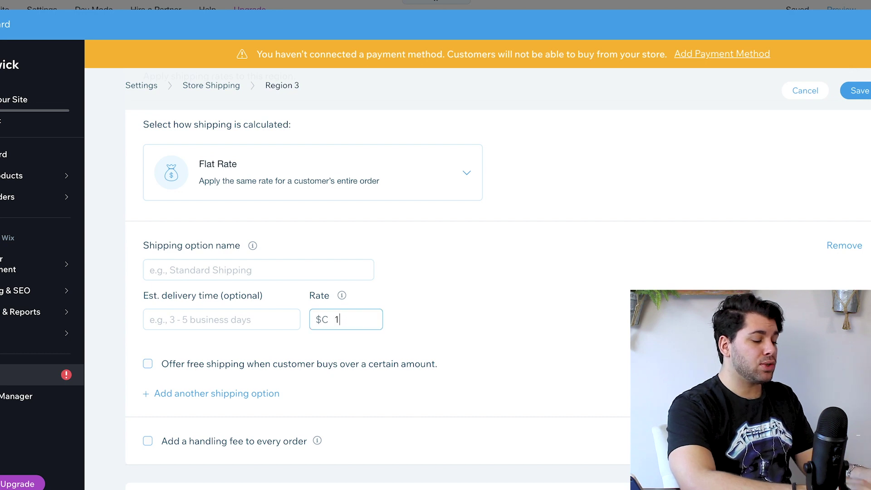
click(193, 327)
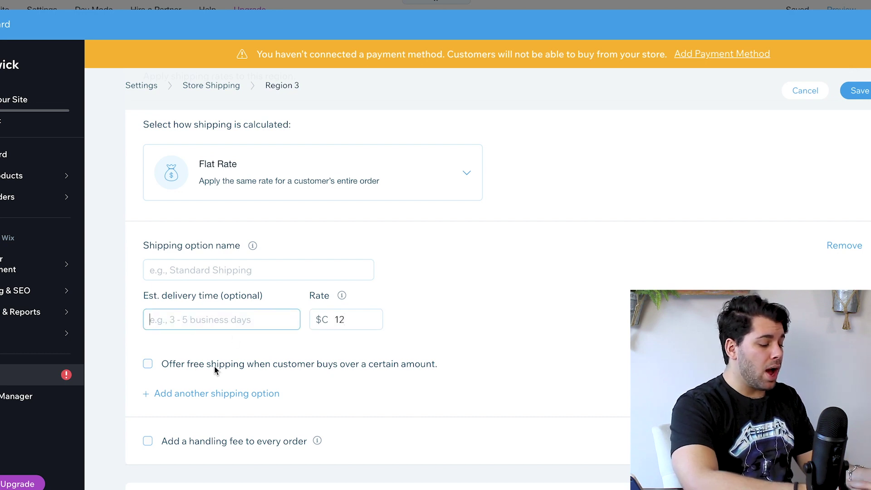
text(7 - 14 Business)
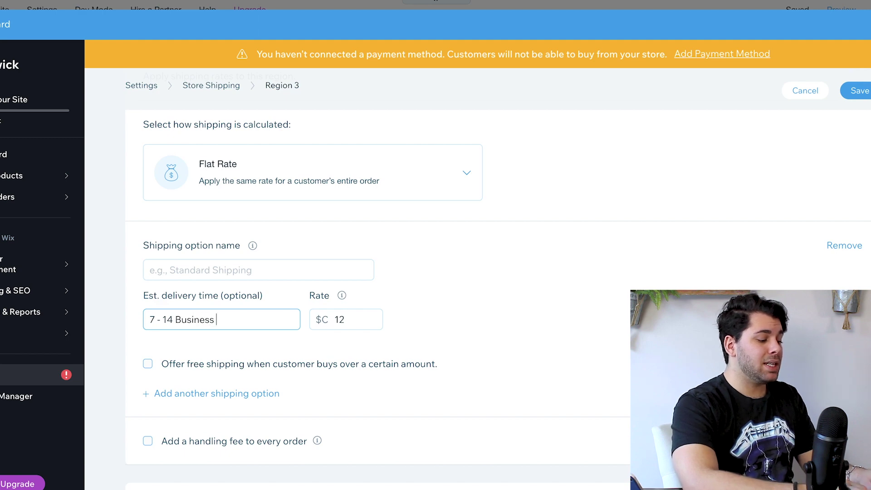
click(224, 274)
text(Standard US Shipping)
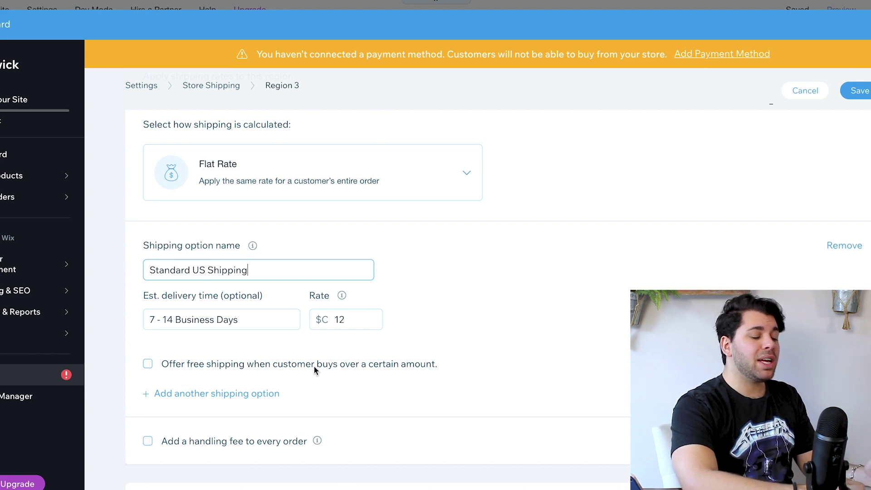
Check the region's remaining fee, local delivery and local pickup options, and save the United States shipping region
scroll(314, 367, down, 2)
mouse_move(314, 366)
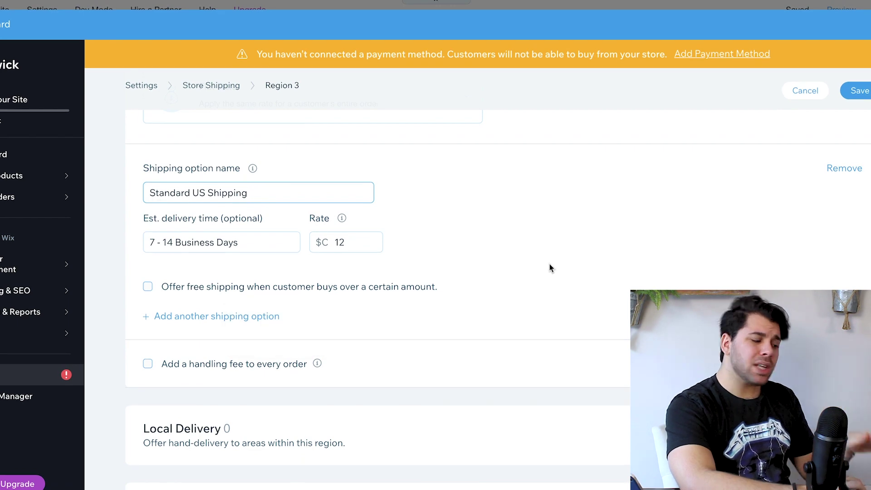
scroll(550, 266, down, 3)
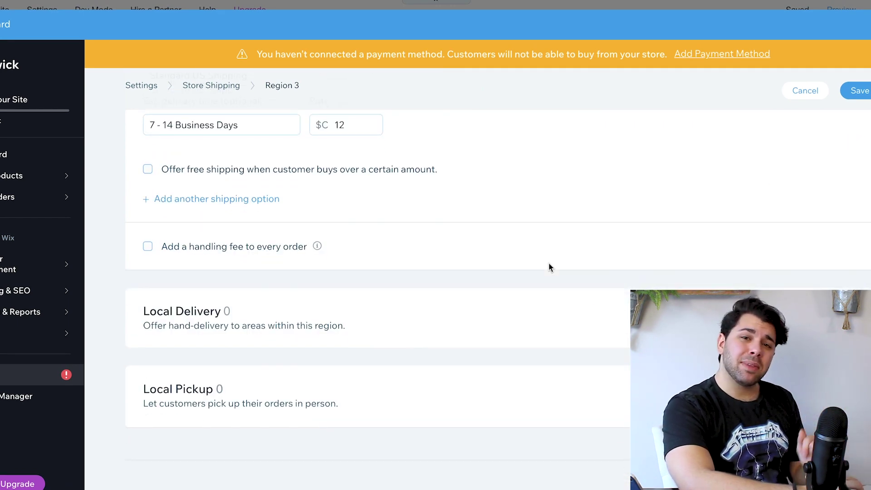
scroll(550, 267, down, 1)
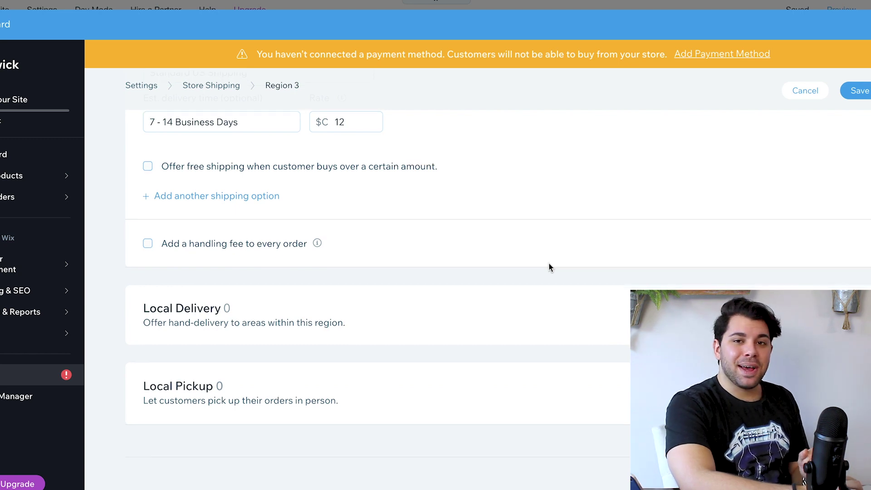
scroll(549, 268, up, 6)
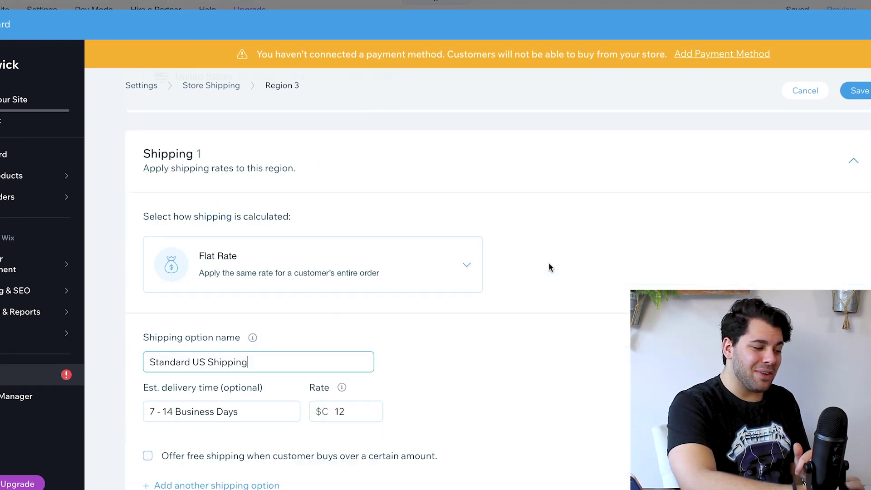
scroll(548, 268, up, 4)
click(853, 132)
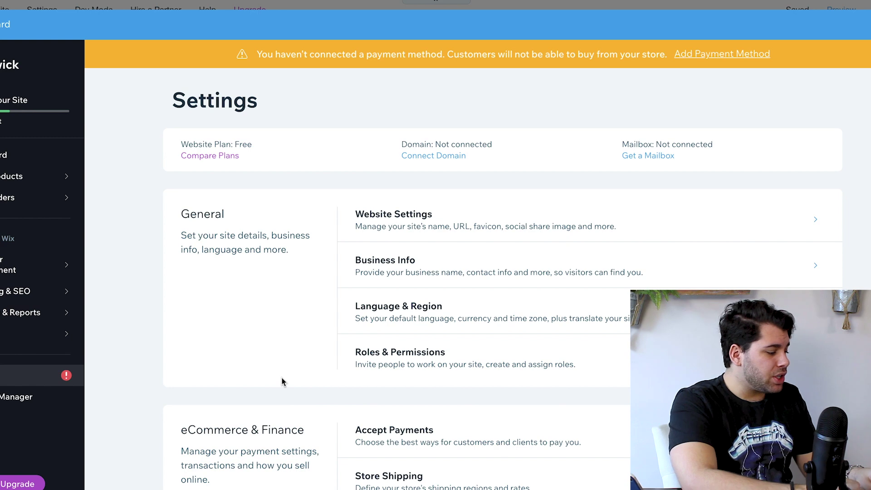
Open the Store Tax settings and start the upgrade for automated sales tax powered by Avalara
scroll(281, 382, down, 1)
scroll(365, 383, down, 3)
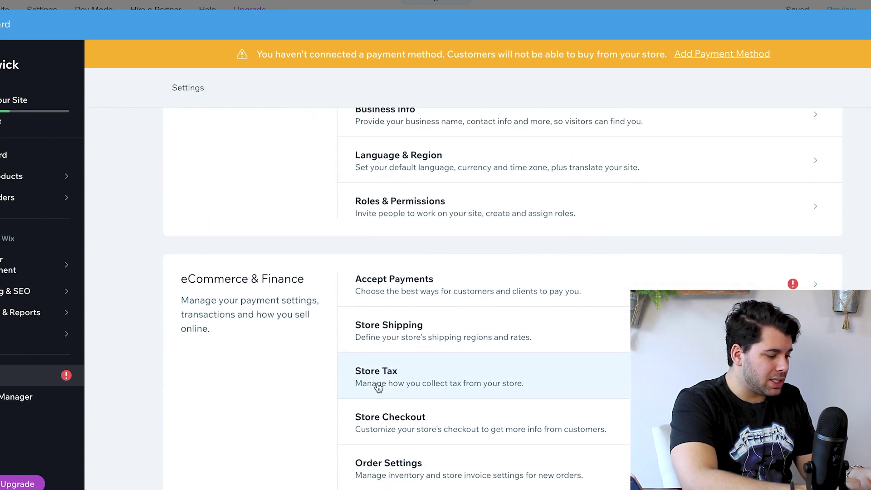
click(395, 387)
scroll(375, 349, down, 1)
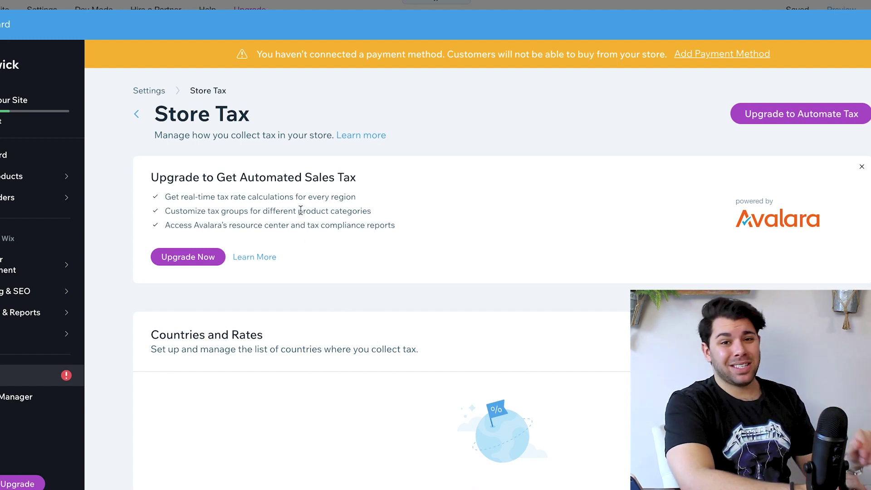
click(186, 258)
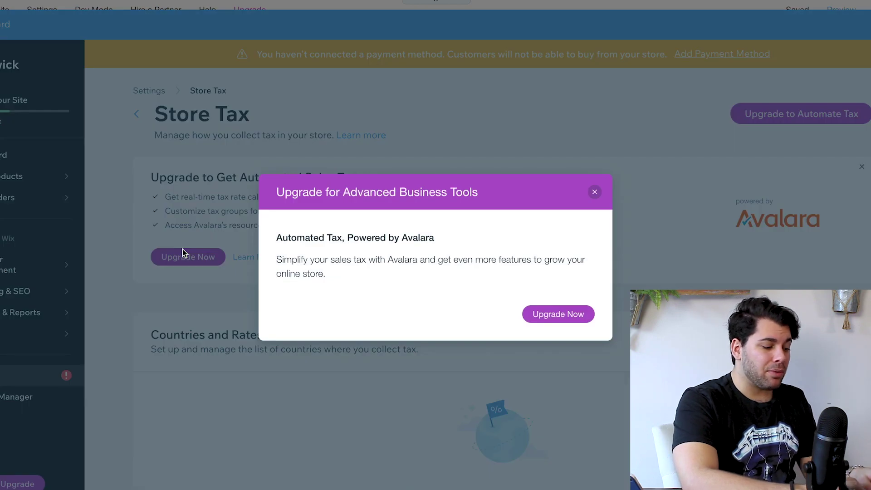
click(560, 318)
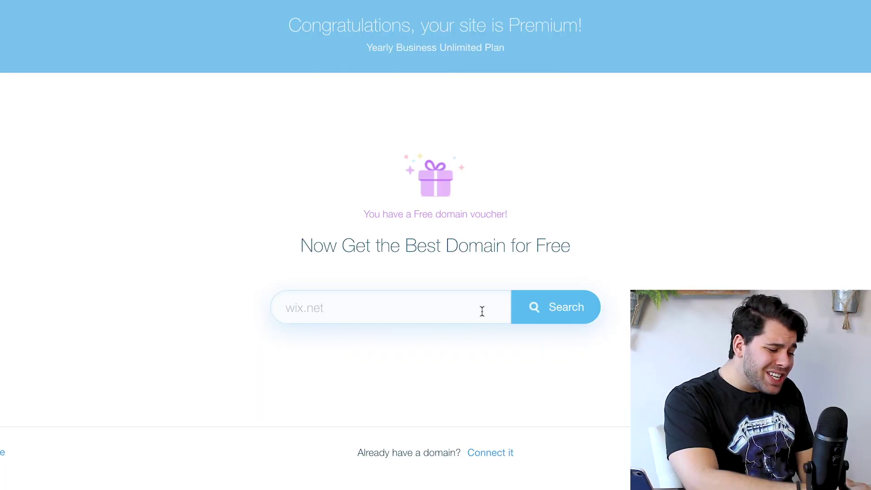
key(BackSpace)
key(BackSpace)
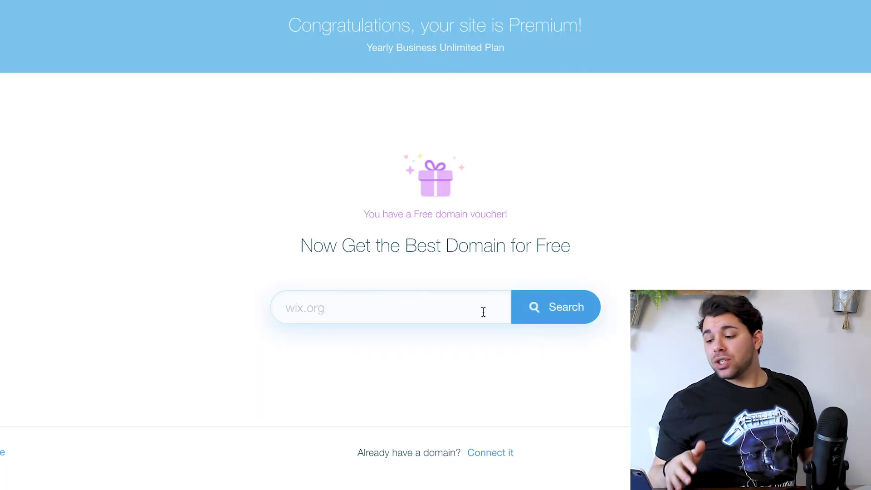
key(BackSpace)
key(BackSpace)
key(BackSpace)
text(bi)
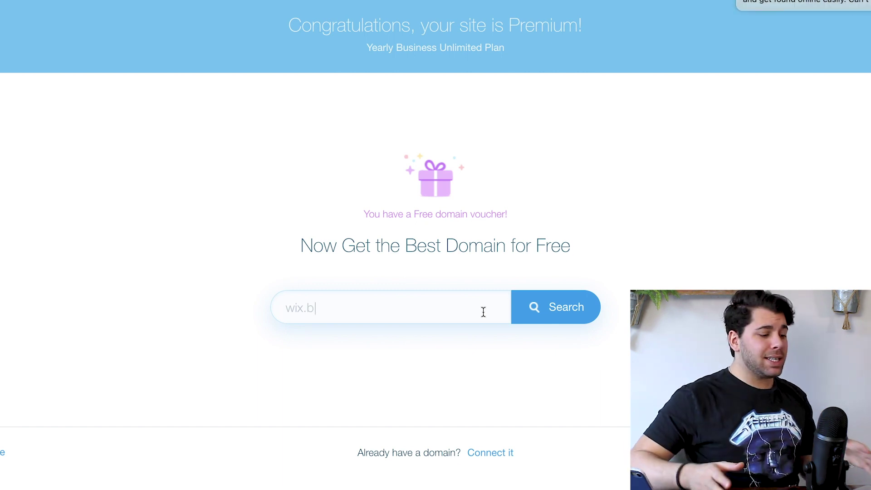
key(BackSpace)
text(x)
key(BackSpace)
key(BackSpace)
key(BackSpace)
text(roc)
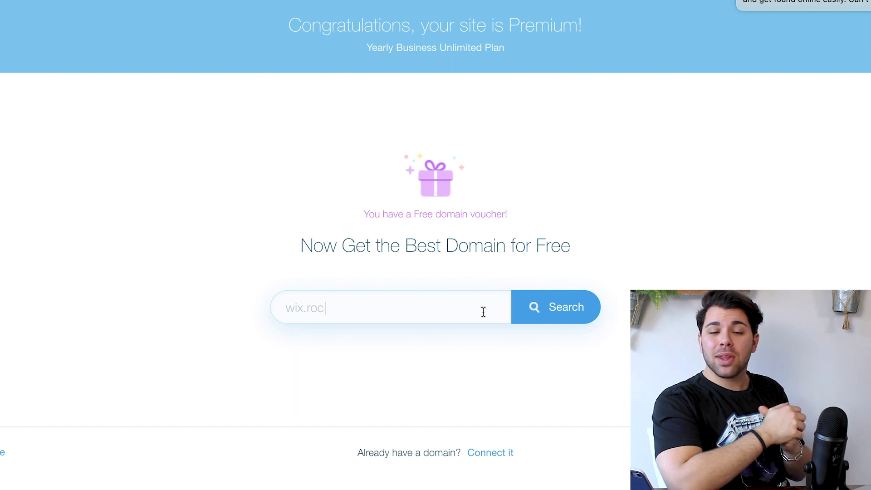
text(ks)
key(BackSpace)
key(BackSpace)
key(BackSpace)
key(BackSpace)
key(BackSpace)
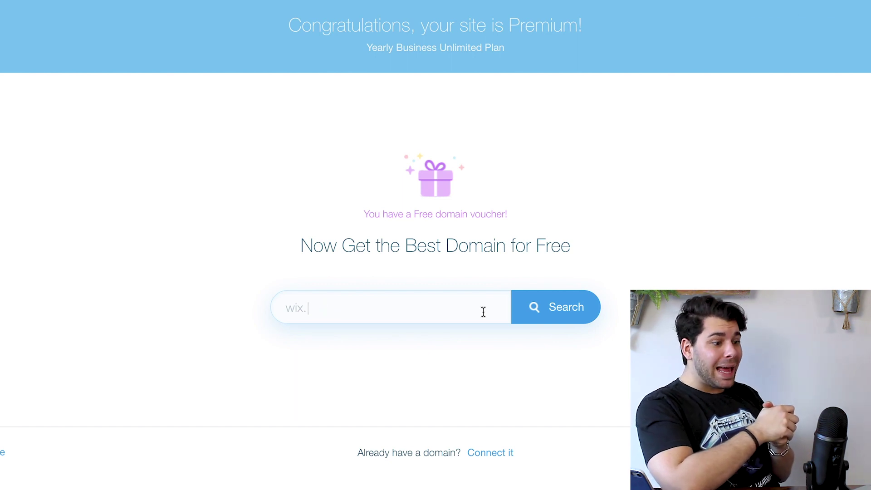
text(com)
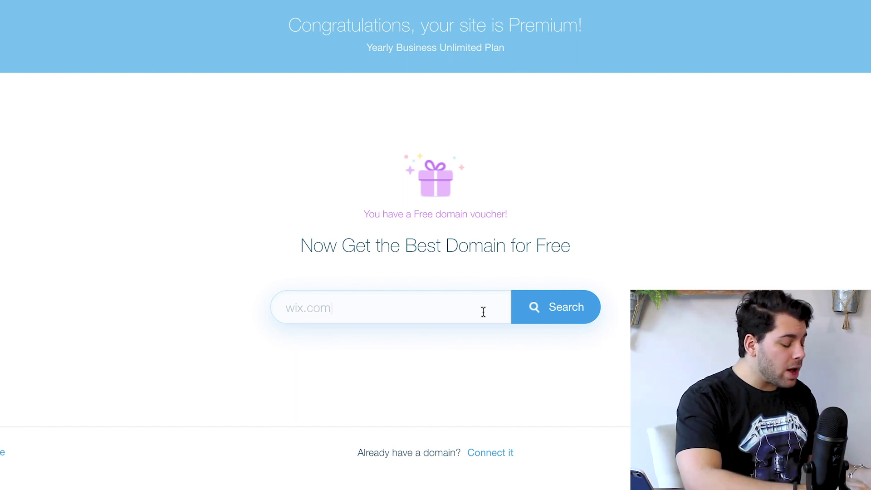
Search for the domain westwickco.com to use with the free domain voucher
key(BackSpace)
key(BackSpace)
key(BackSpace)
key(BackSpace)
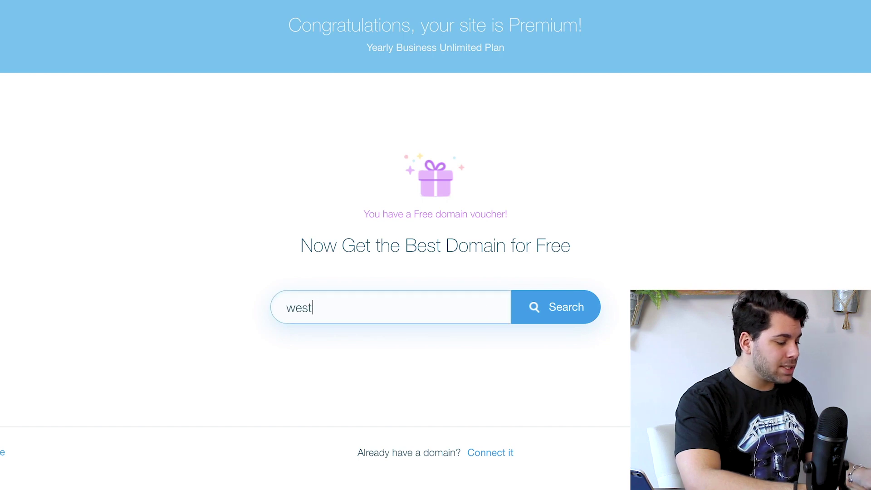
click(532, 307)
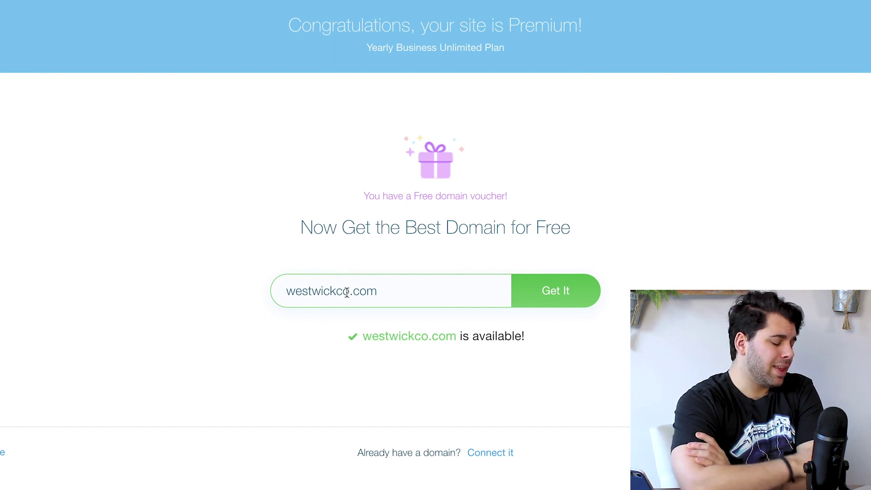
Shorten the domain to westwick.com, search again and proceed with a domain for the site
click(350, 291)
key(BackSpace)
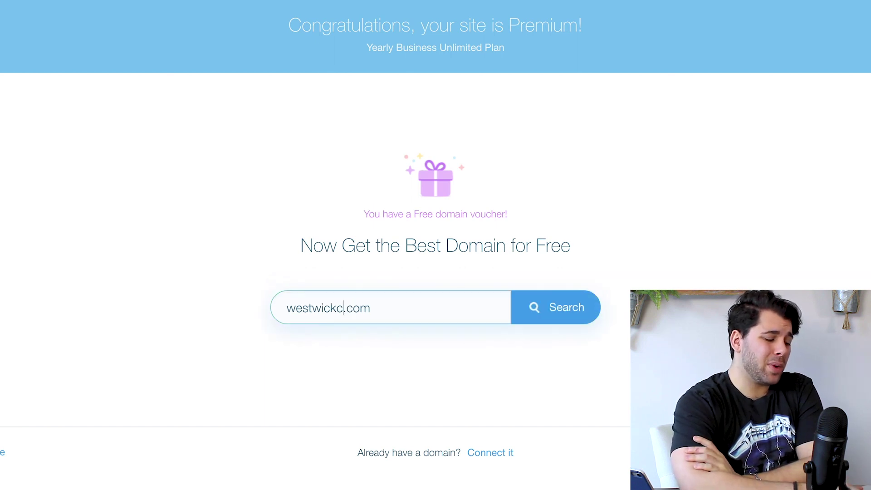
key(BackSpace)
key(Return)
scroll(555, 399, down, 2)
click(554, 398)
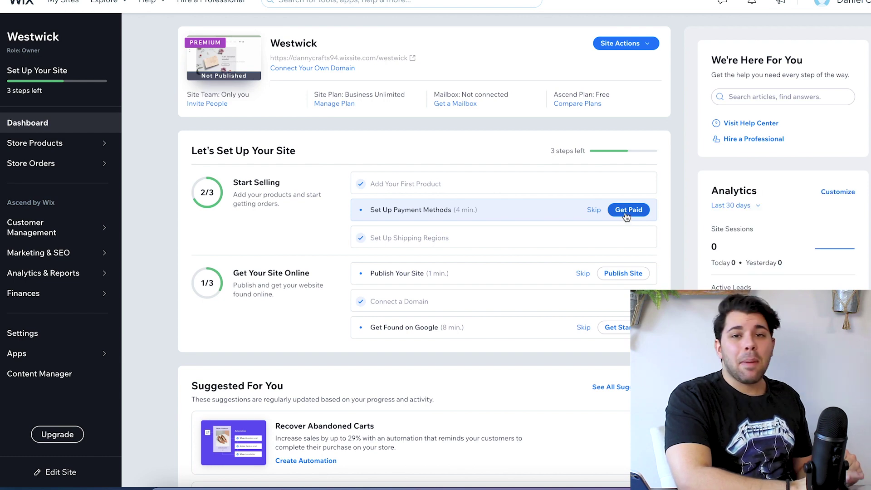
Set up the store's payment methods with Credit/Debit Cards and PayPal selected, and finish connecting PayPal to the site
click(628, 210)
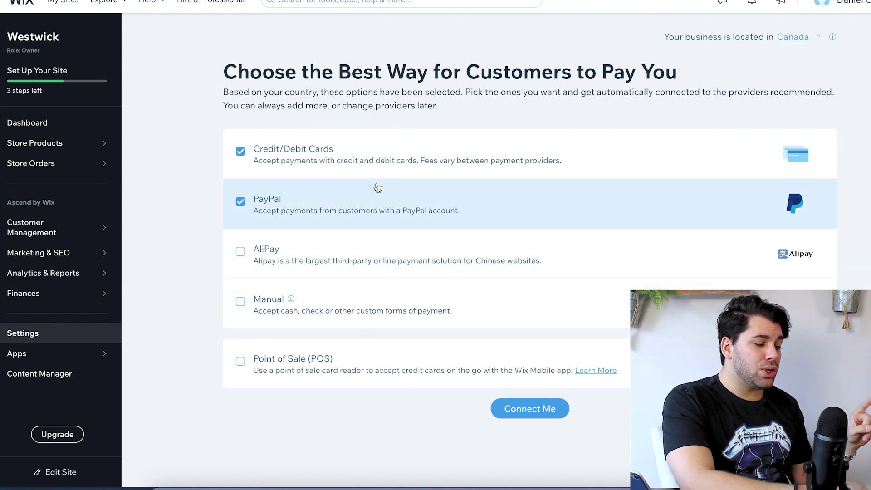
click(519, 413)
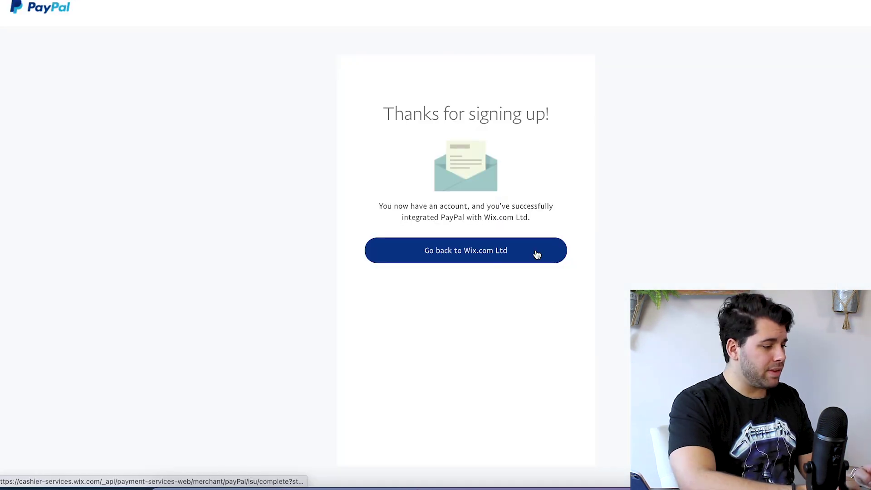
click(537, 255)
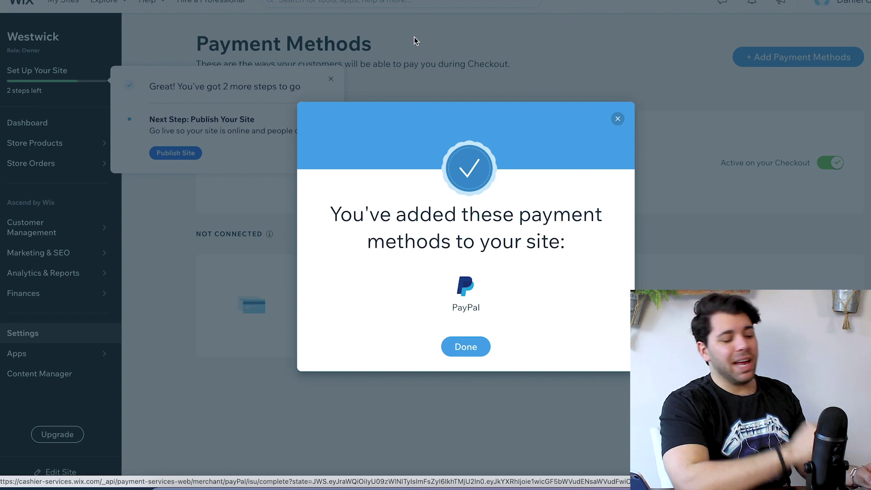
click(457, 342)
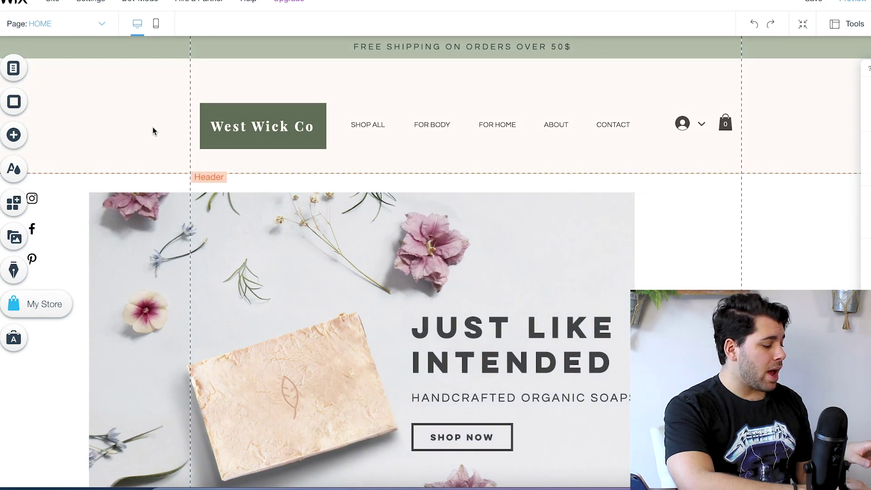
Open the site's mobile editor and start its setup, trying the Disappears and Fades out scroll behaviours for the header
click(156, 26)
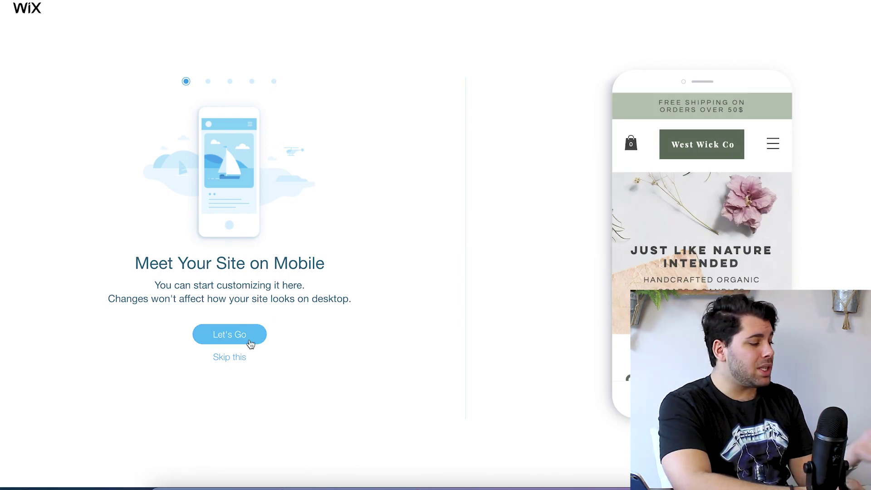
click(249, 339)
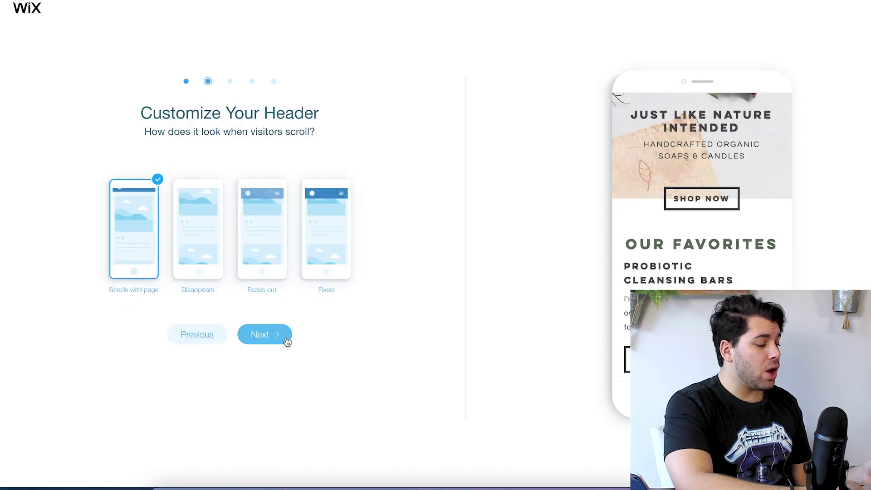
click(208, 263)
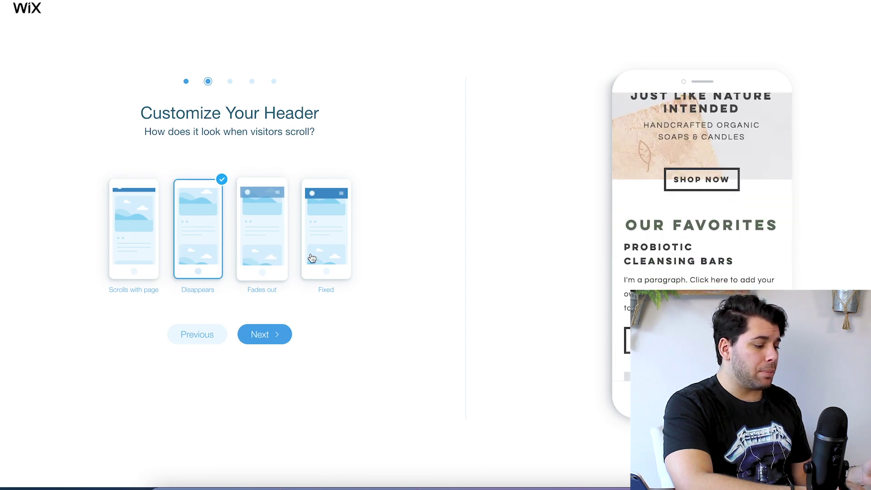
click(262, 254)
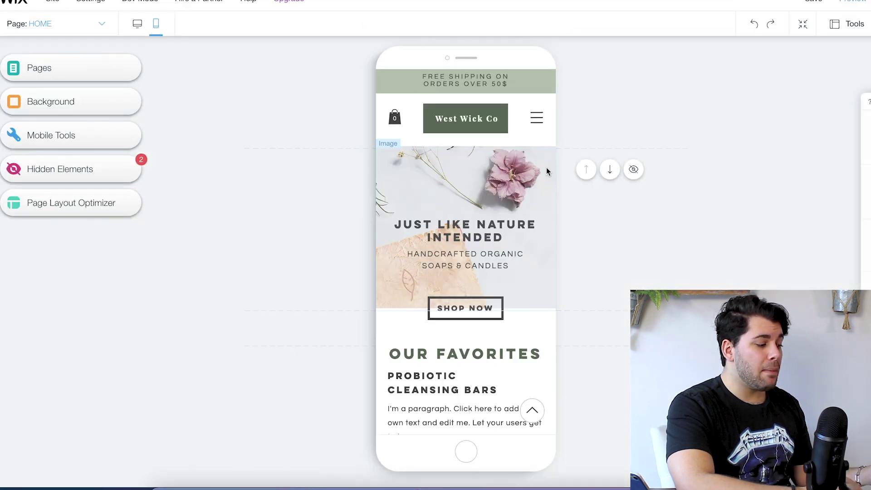
Review the mobile layout of the home page and return to the desktop version
scroll(501, 207, down, 1)
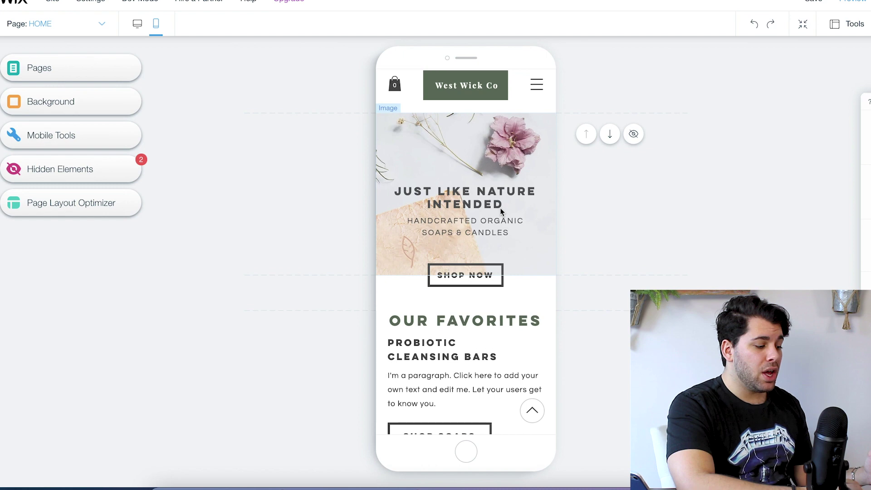
scroll(500, 208, down, 1)
scroll(488, 266, up, 2)
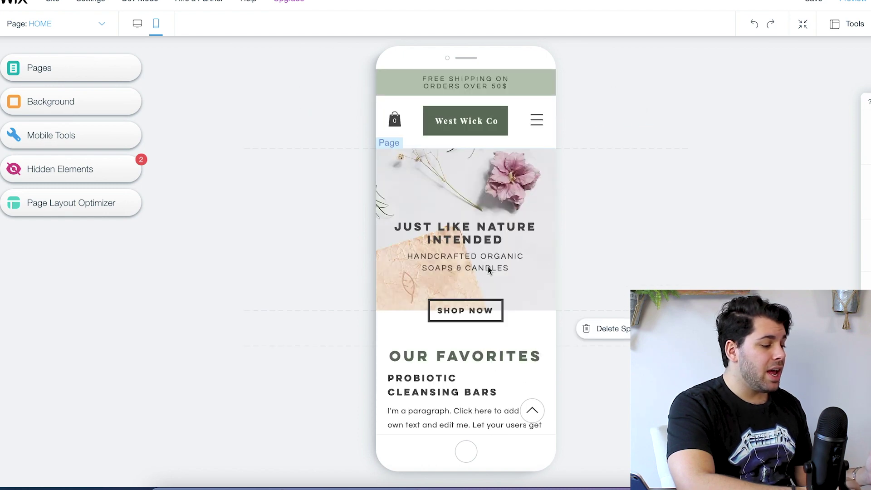
click(137, 24)
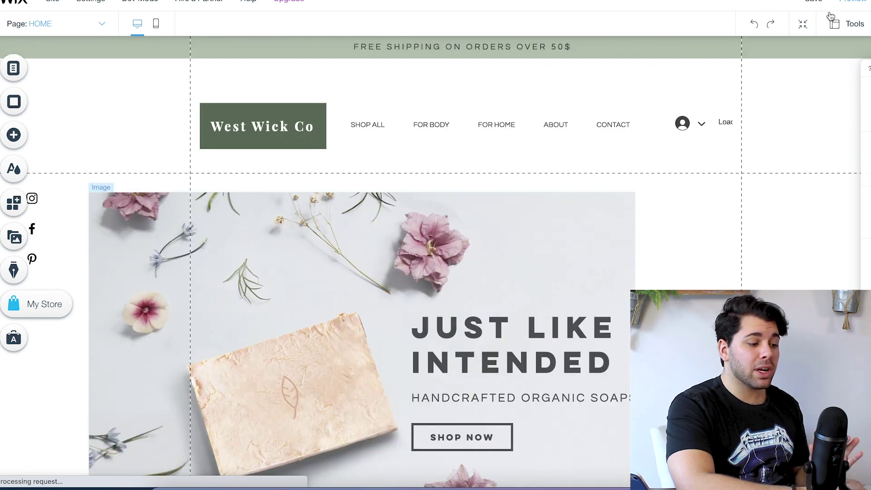
mouse_move(815, 16)
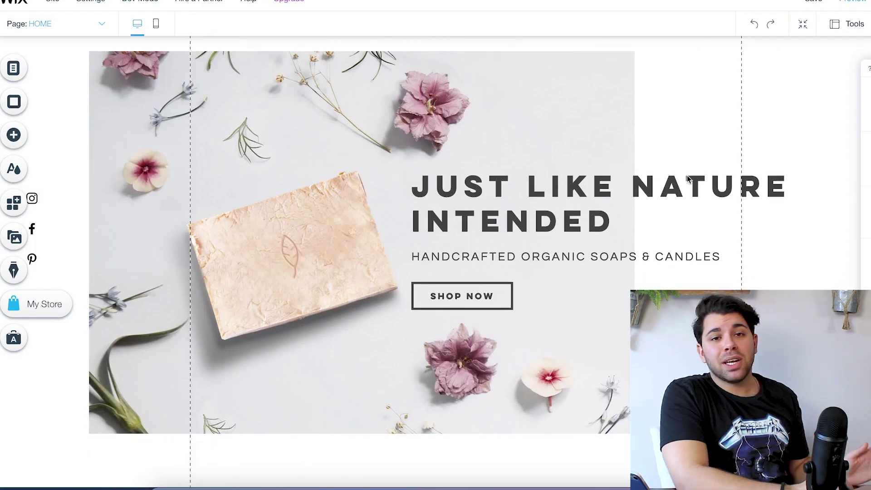
scroll(688, 179, down, 1)
scroll(689, 179, up, 3)
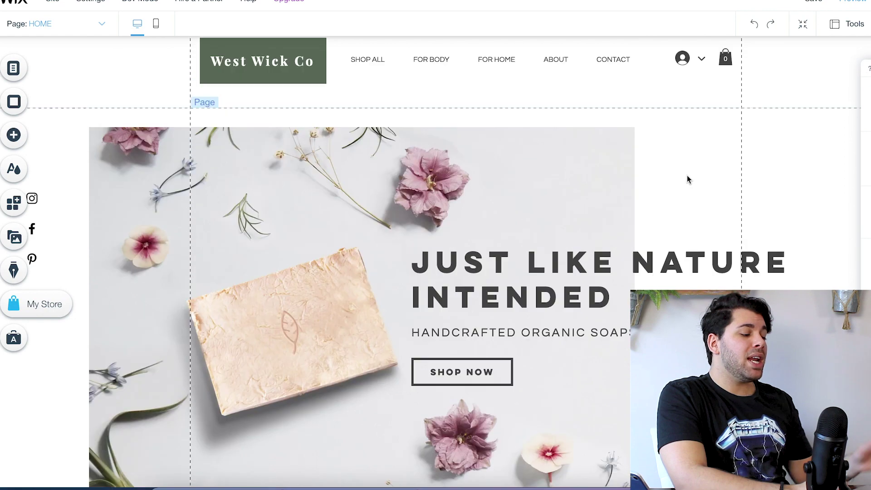
scroll(687, 178, down, 6)
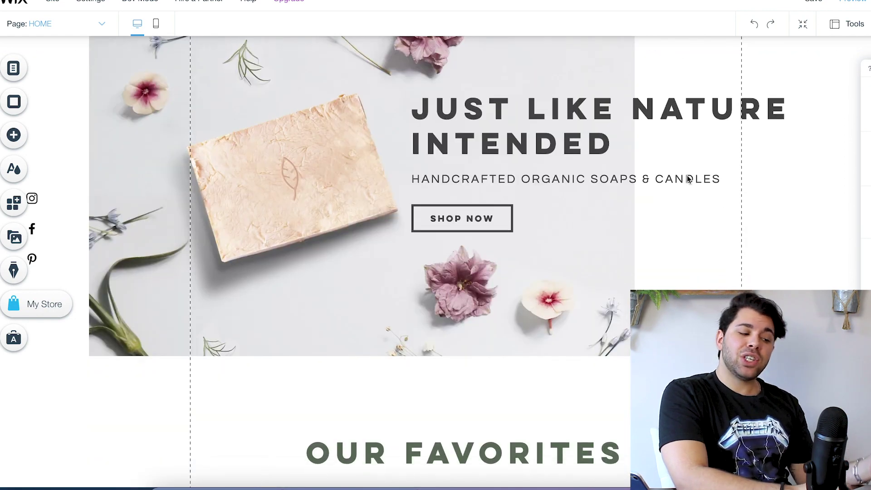